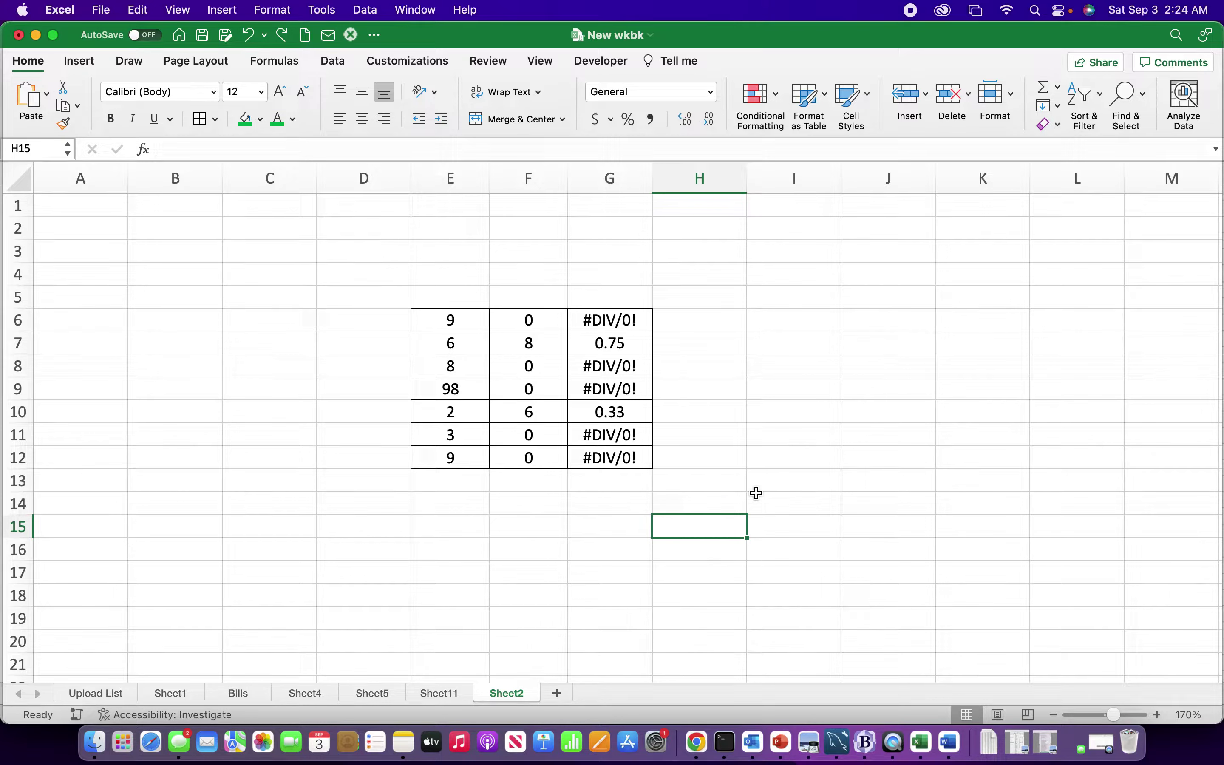
Step: Inspect the dividends, zero divisors and division formulas in rows 6–12 of columns E, F and G
click(612, 322)
key(super+e)
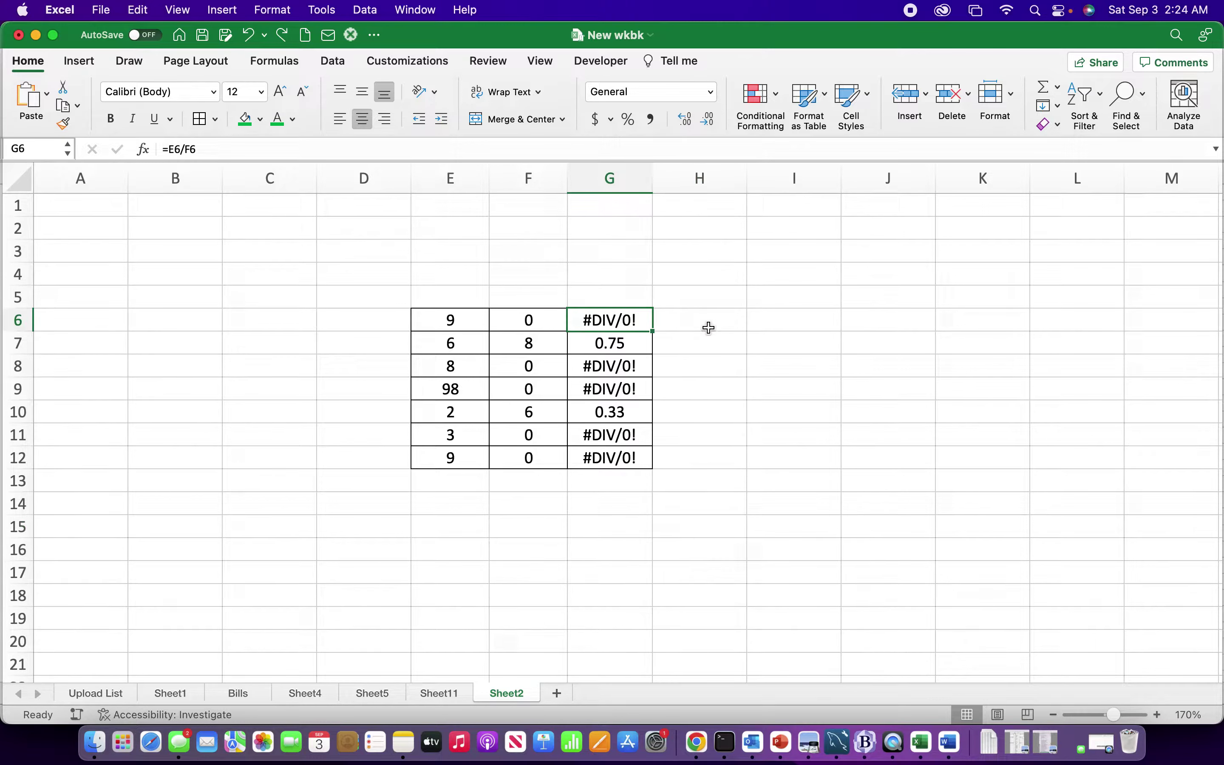
click(513, 321)
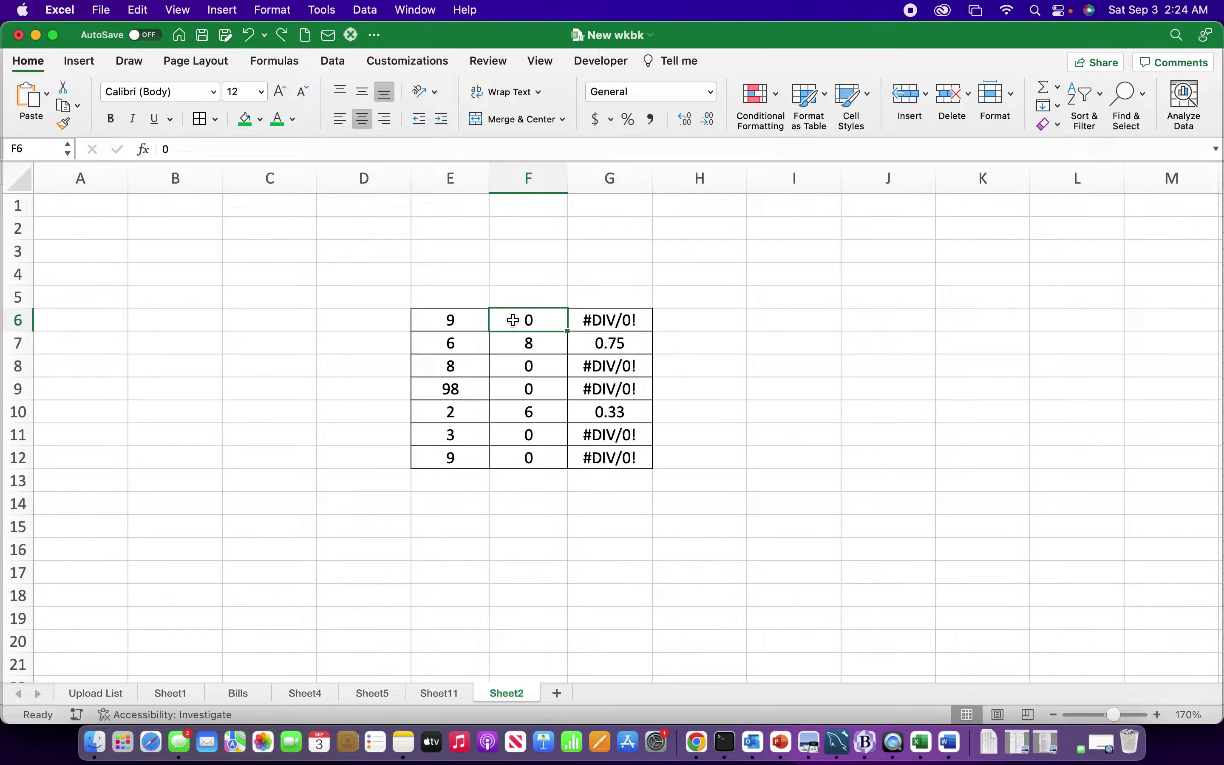
click(461, 322)
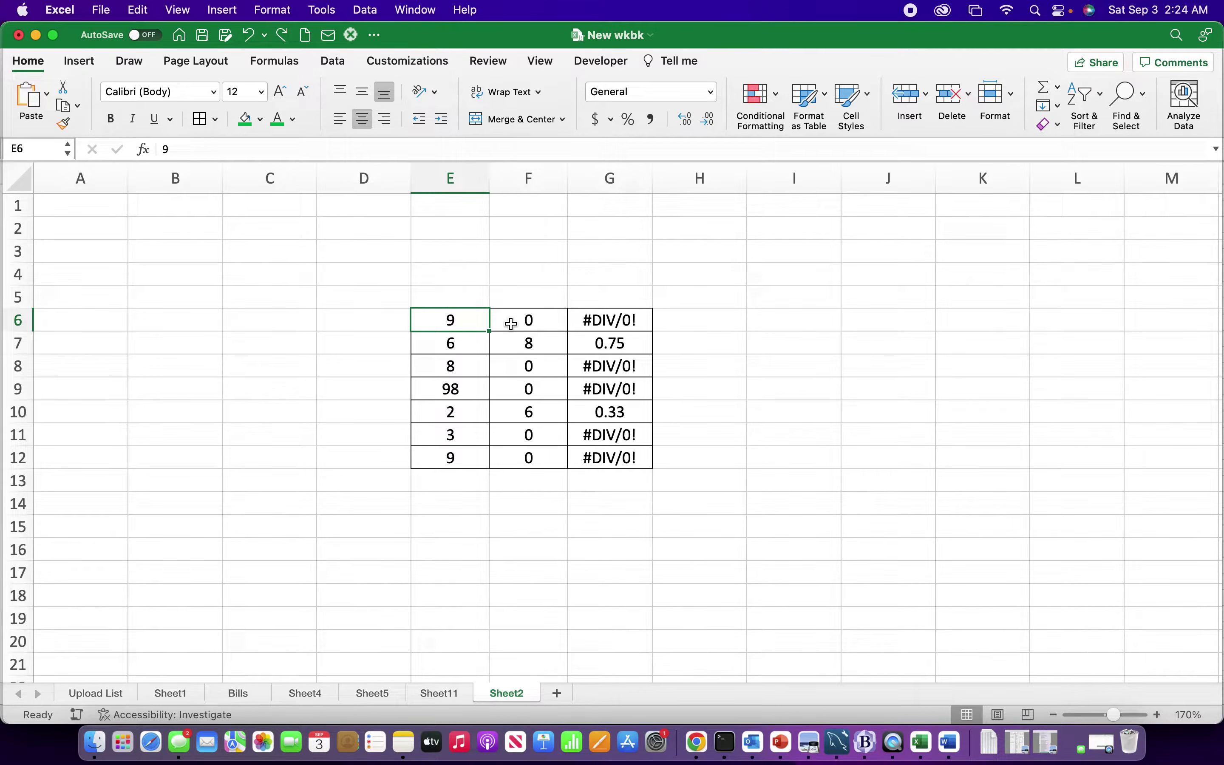
click(473, 345)
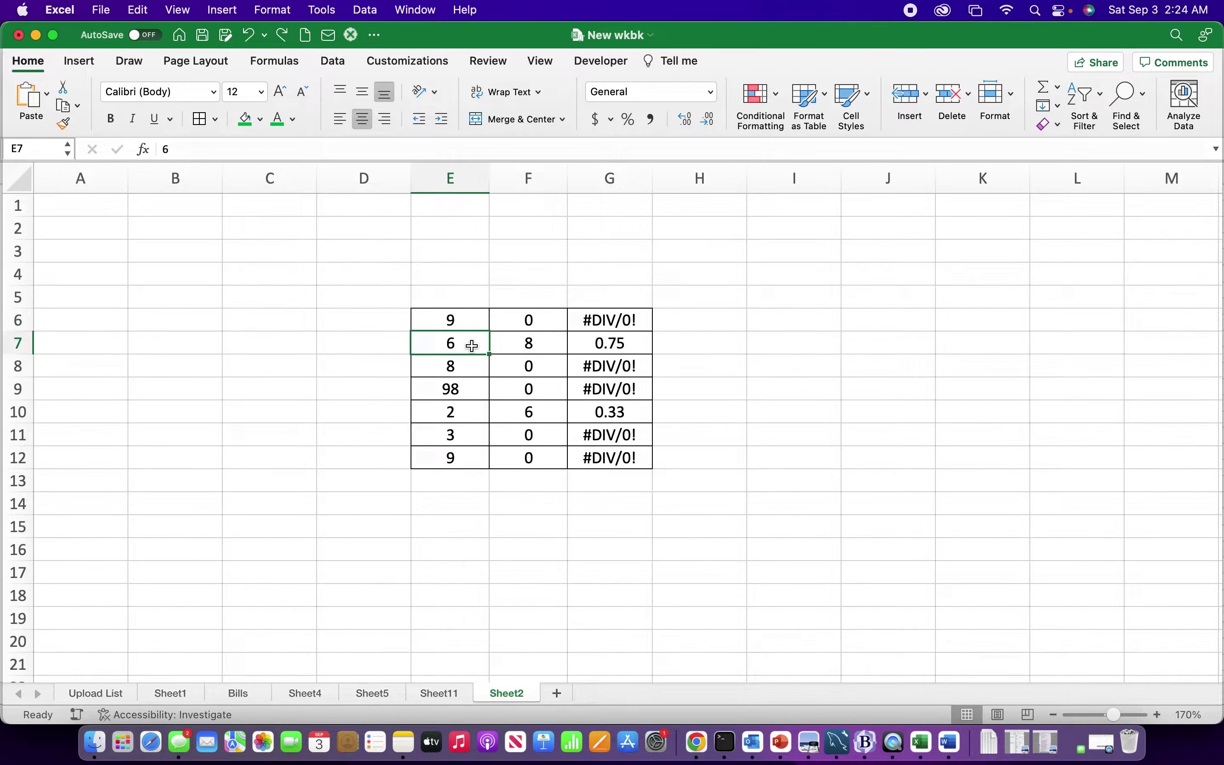
click(499, 348)
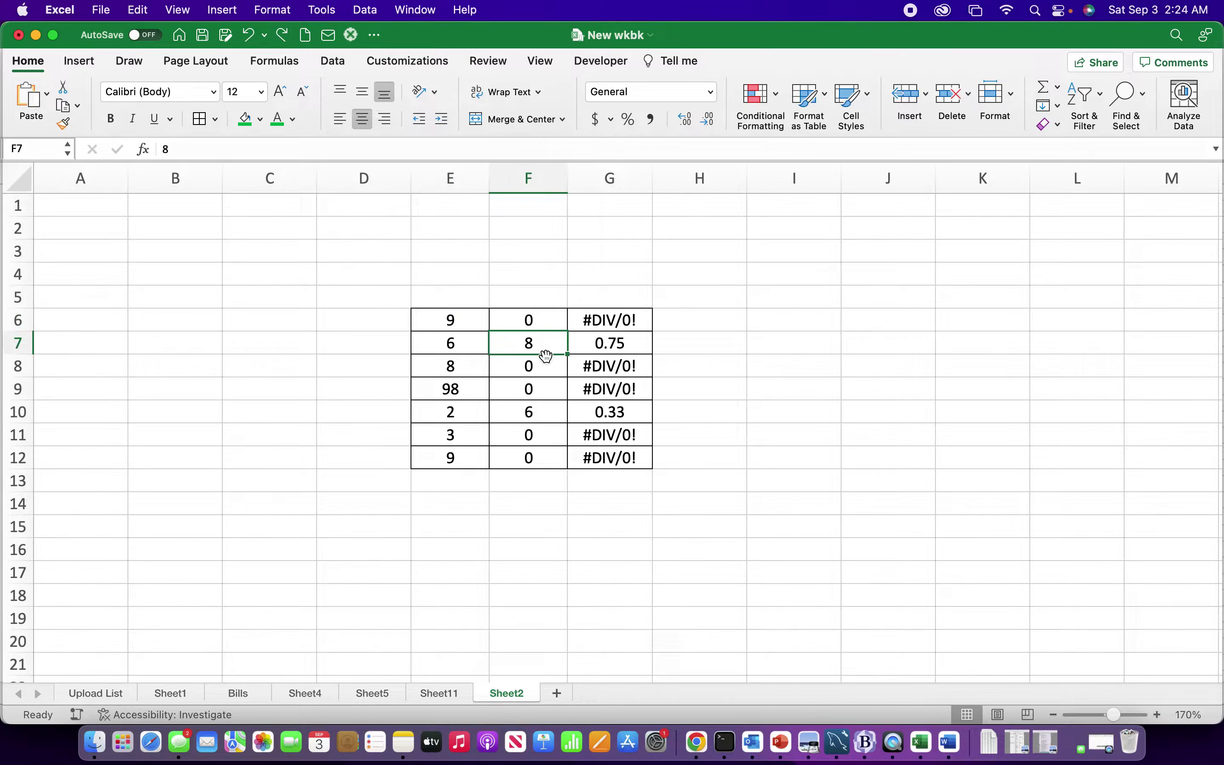
click(506, 365)
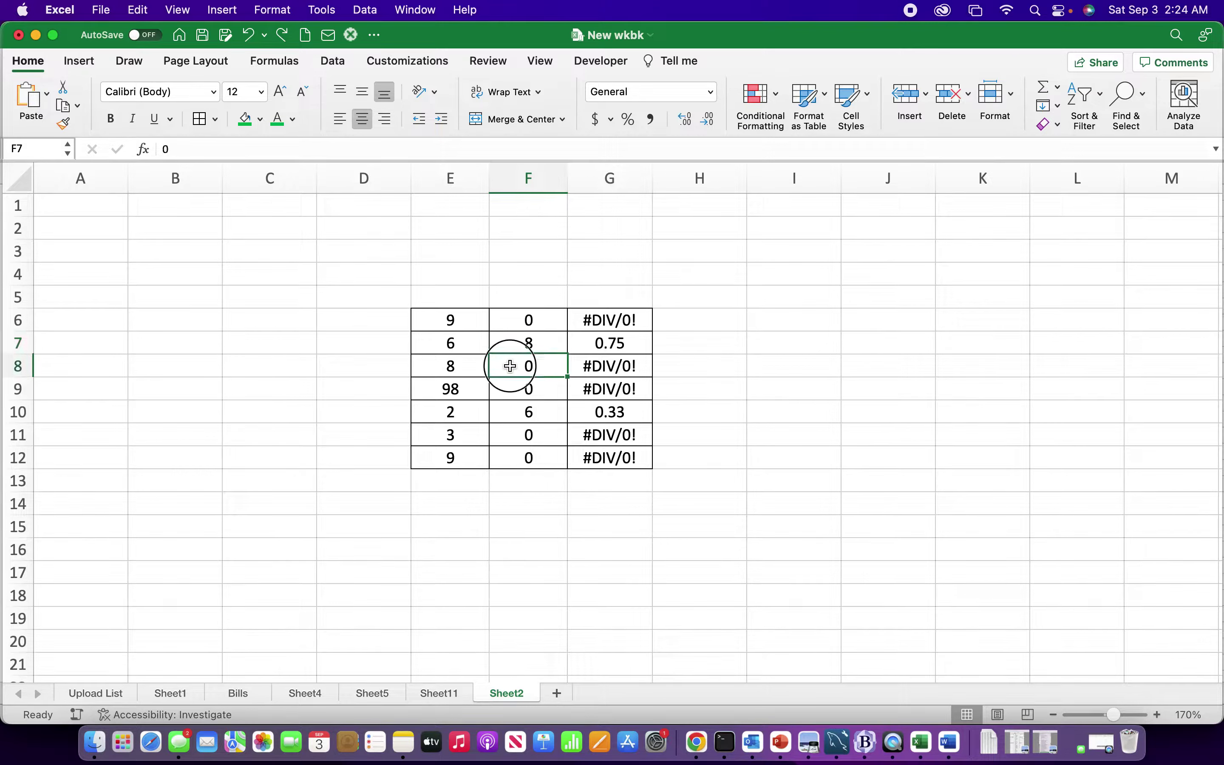
click(593, 372)
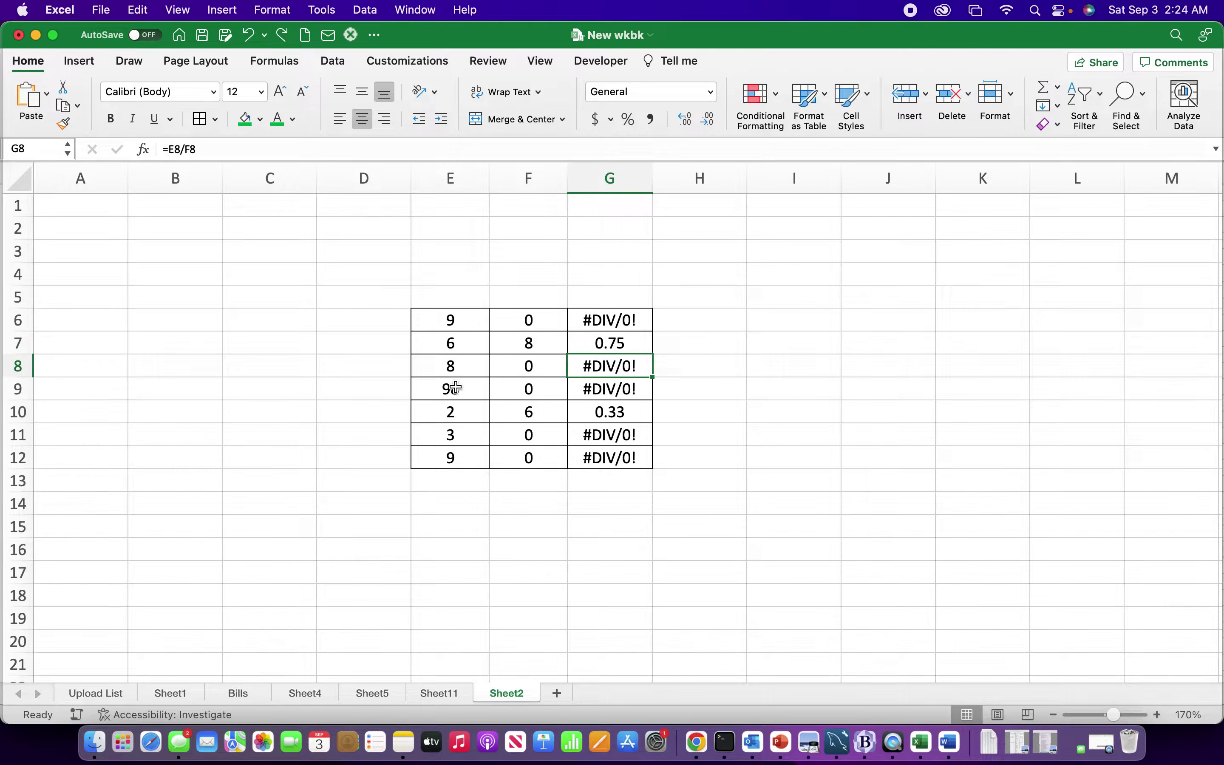
click(517, 390)
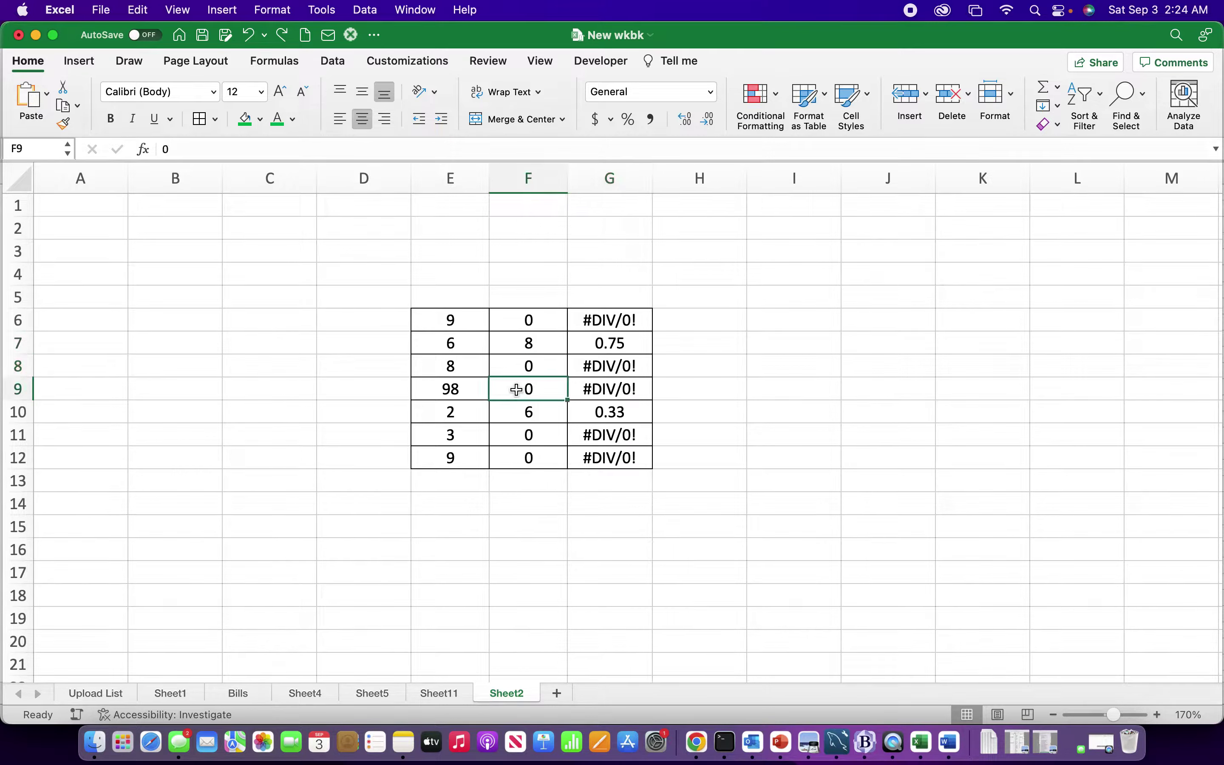
click(596, 391)
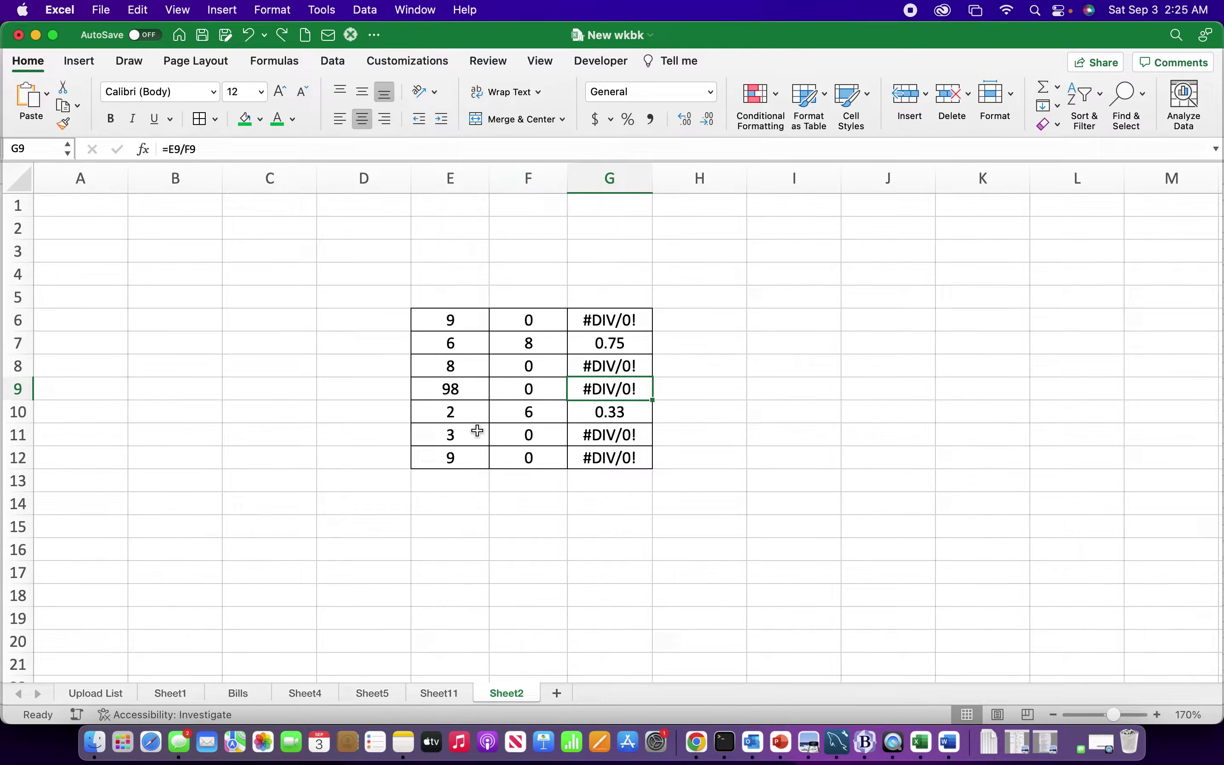
drag(479, 430, 592, 457)
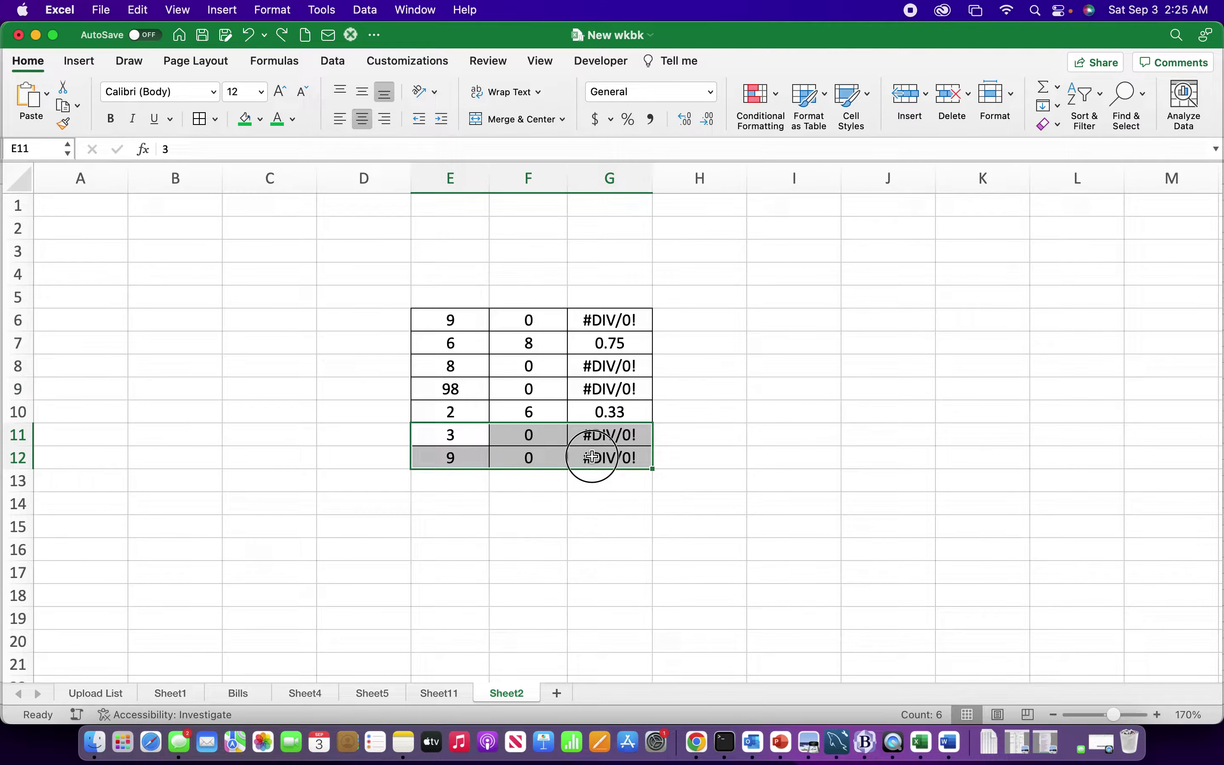
click(592, 457)
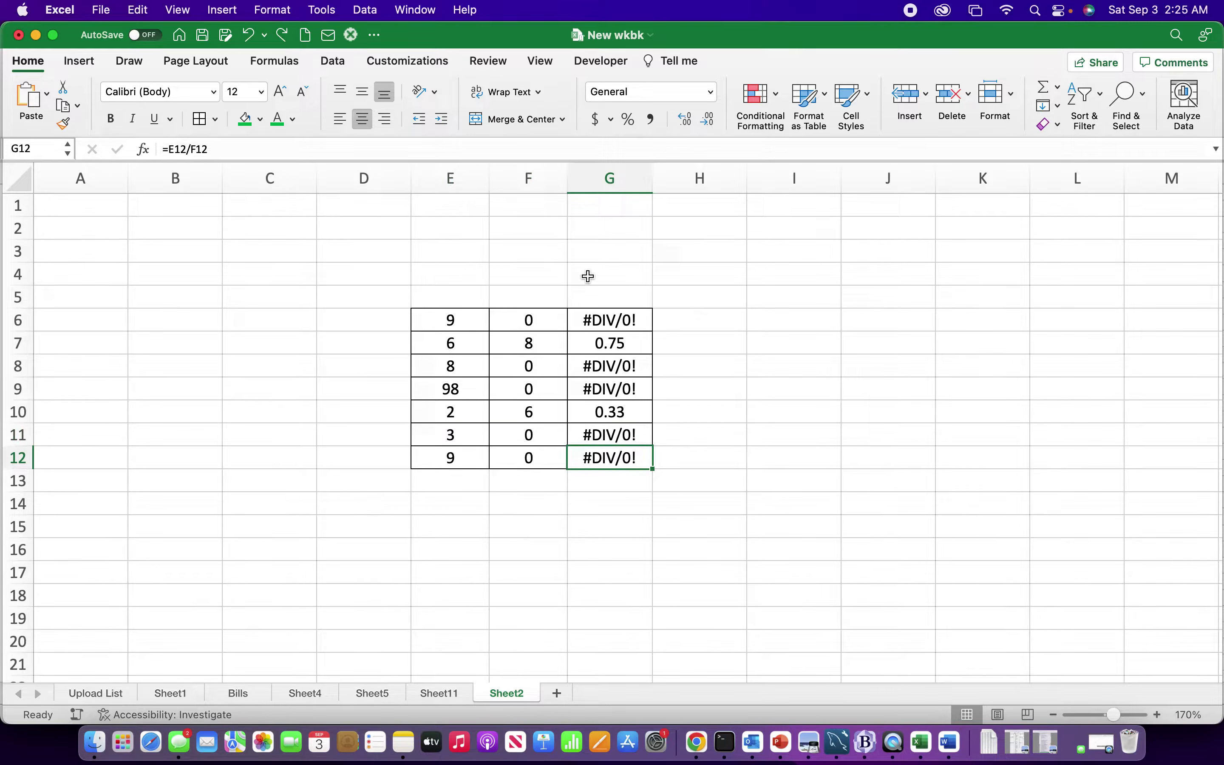
Step: Add a conditional formatting rule on column G giving cells with errors a white font
click(606, 180)
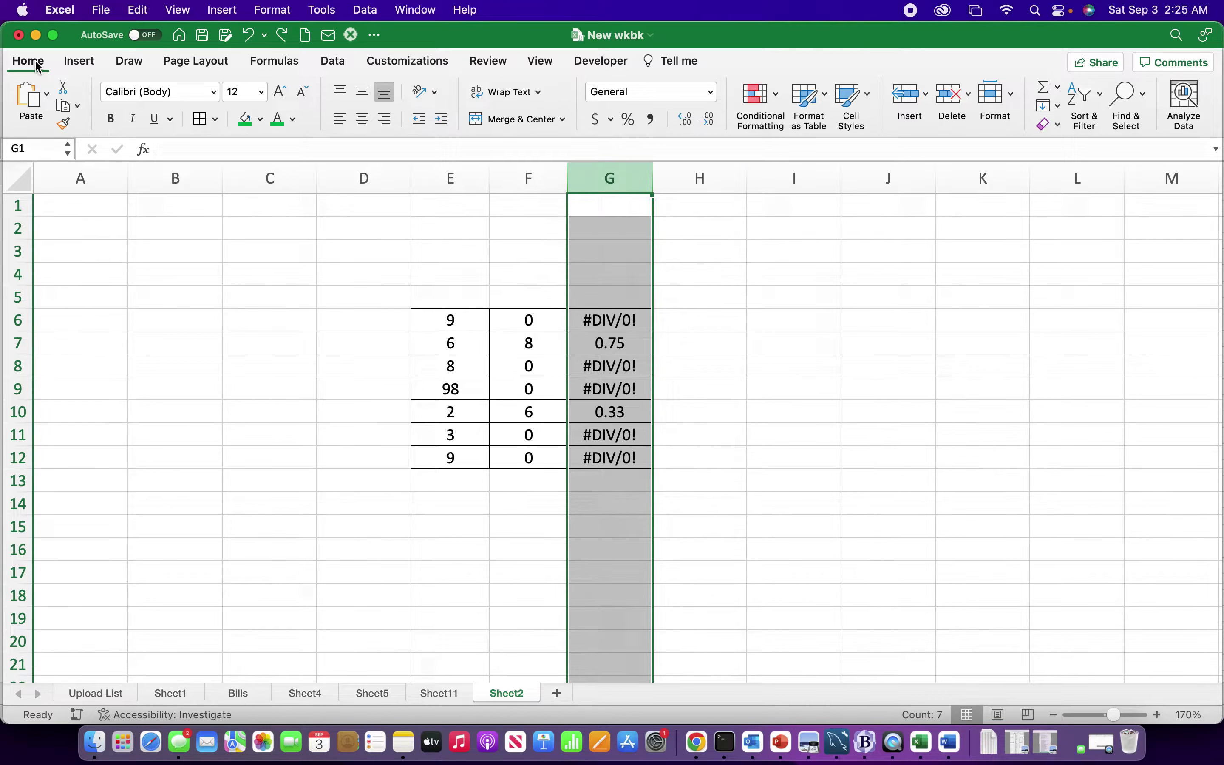
click(777, 103)
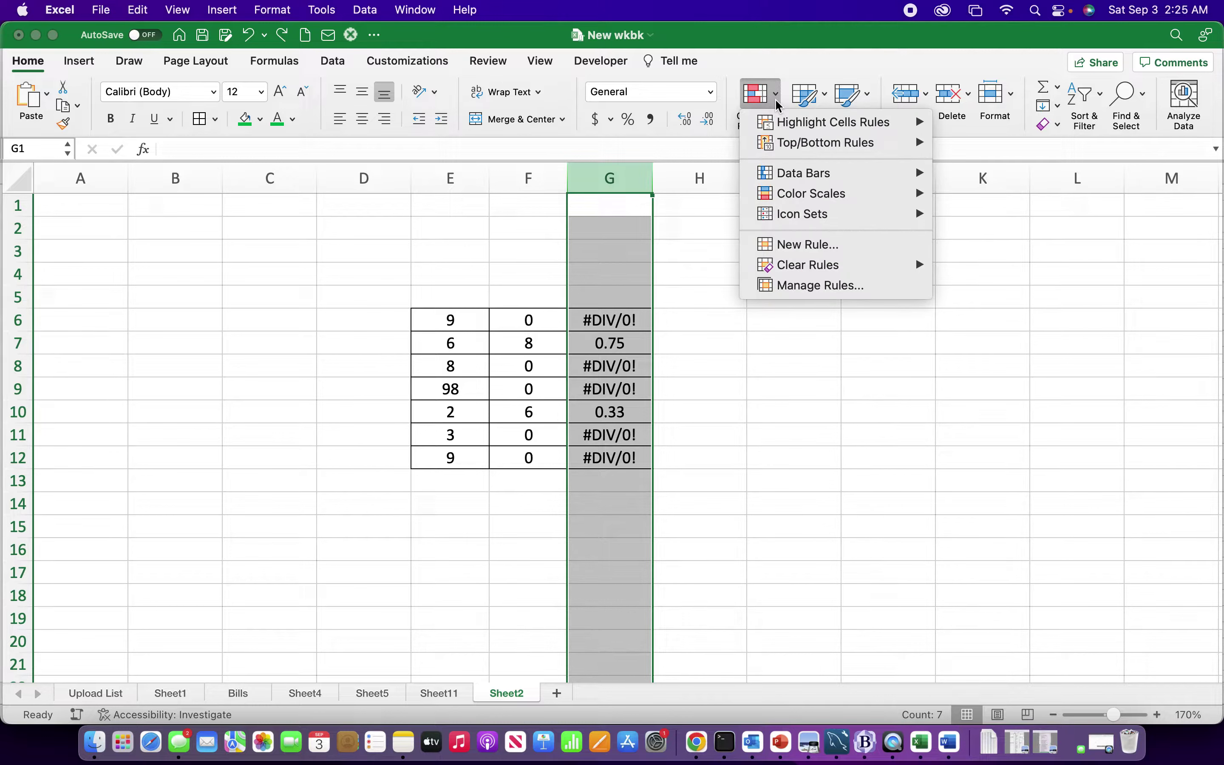
mouse_move(785, 126)
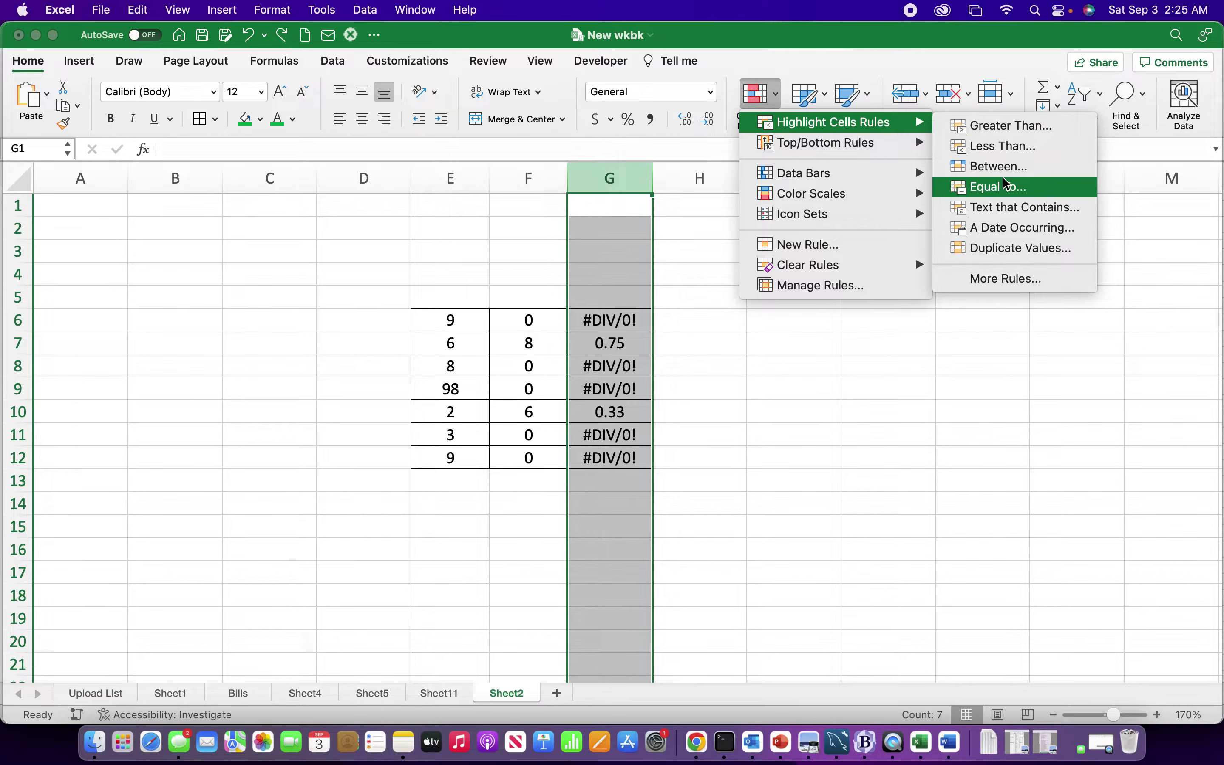
click(1000, 275)
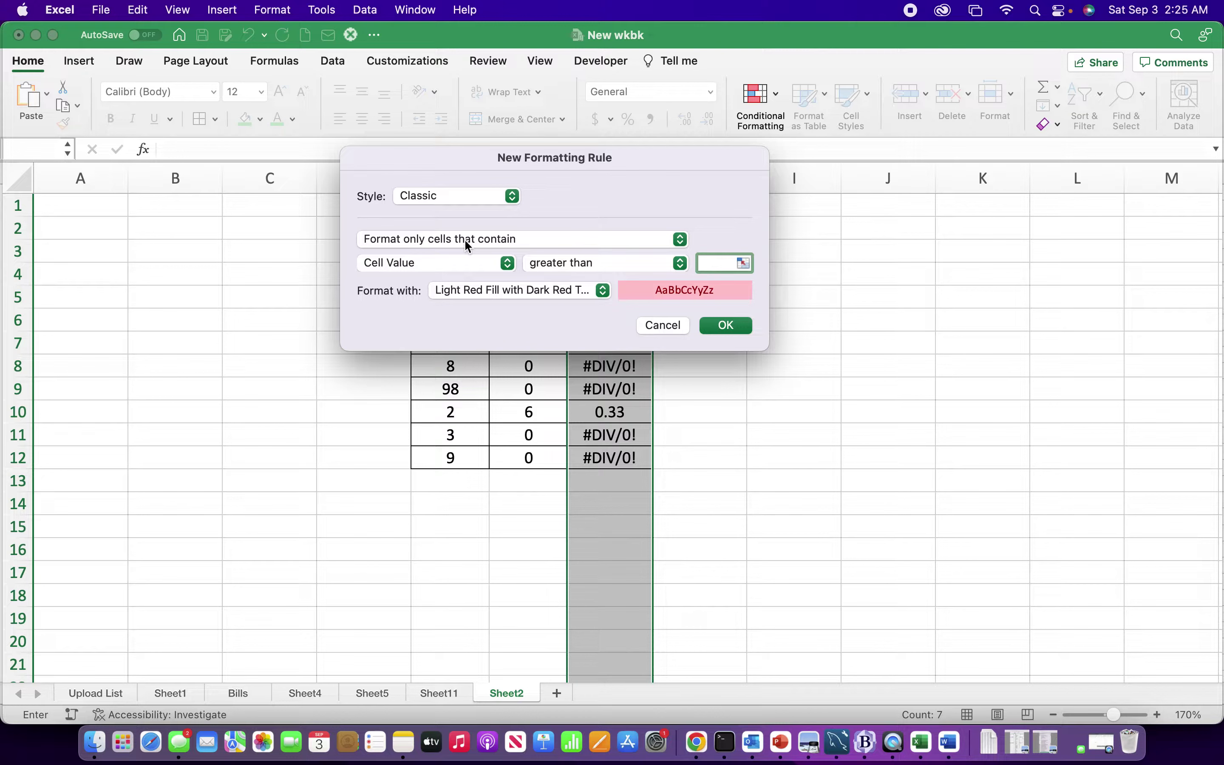
click(462, 262)
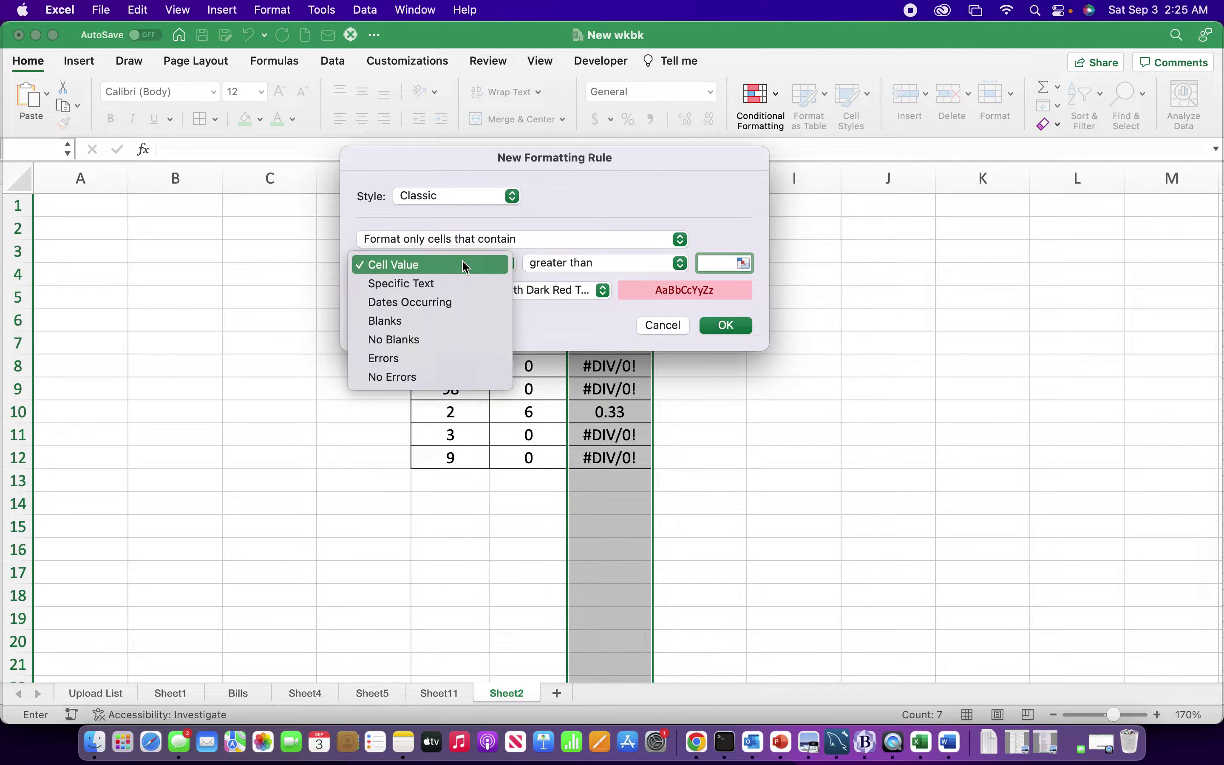
click(392, 357)
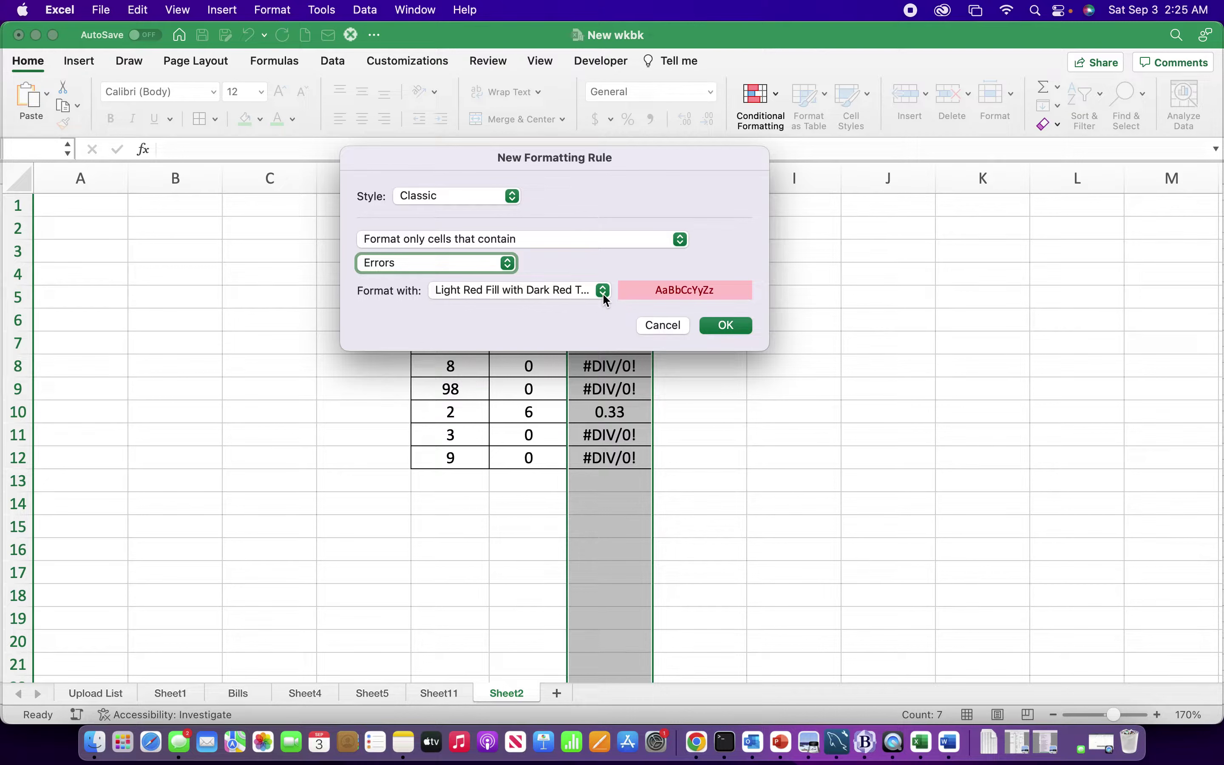
click(556, 294)
click(500, 404)
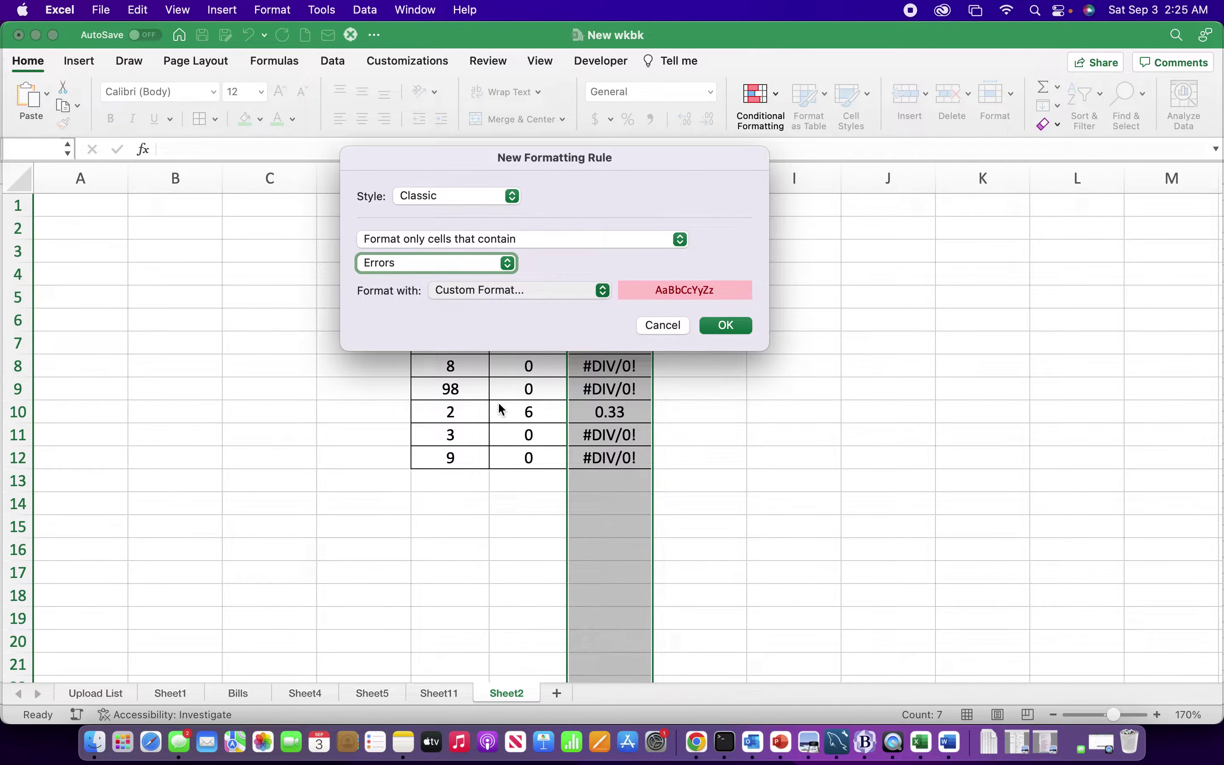
click(652, 310)
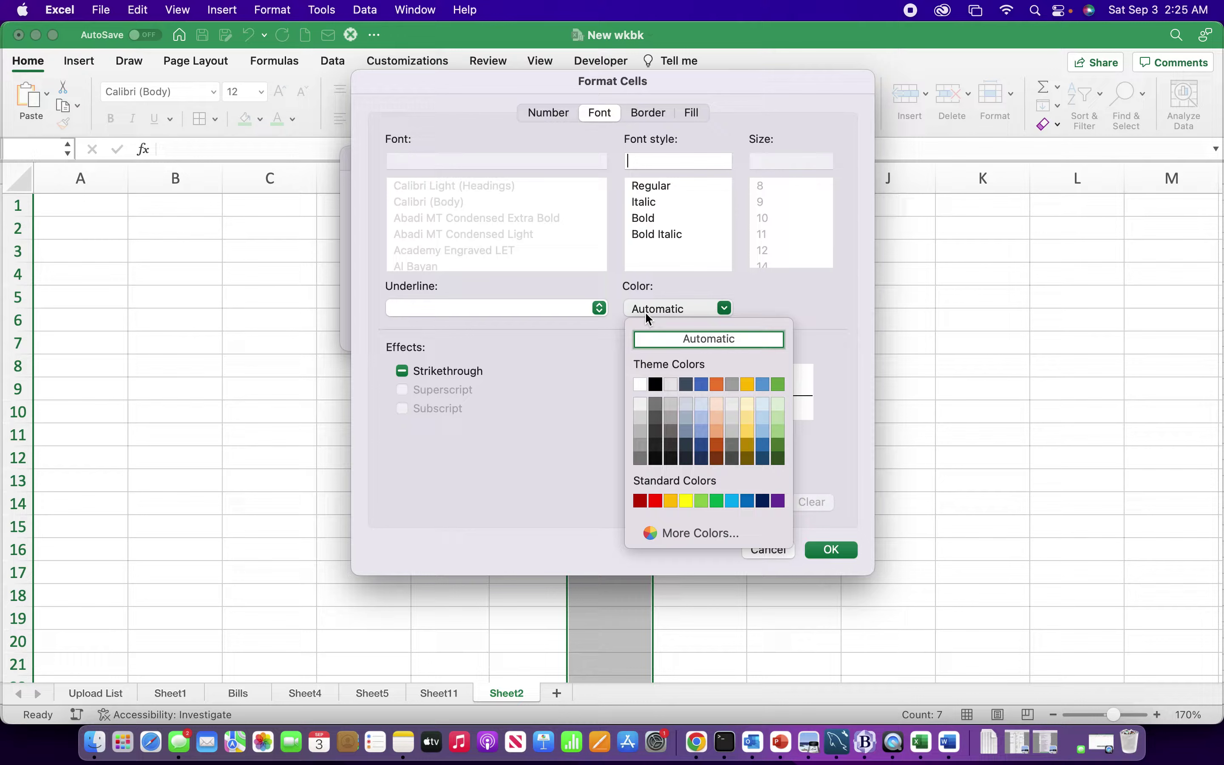
click(639, 384)
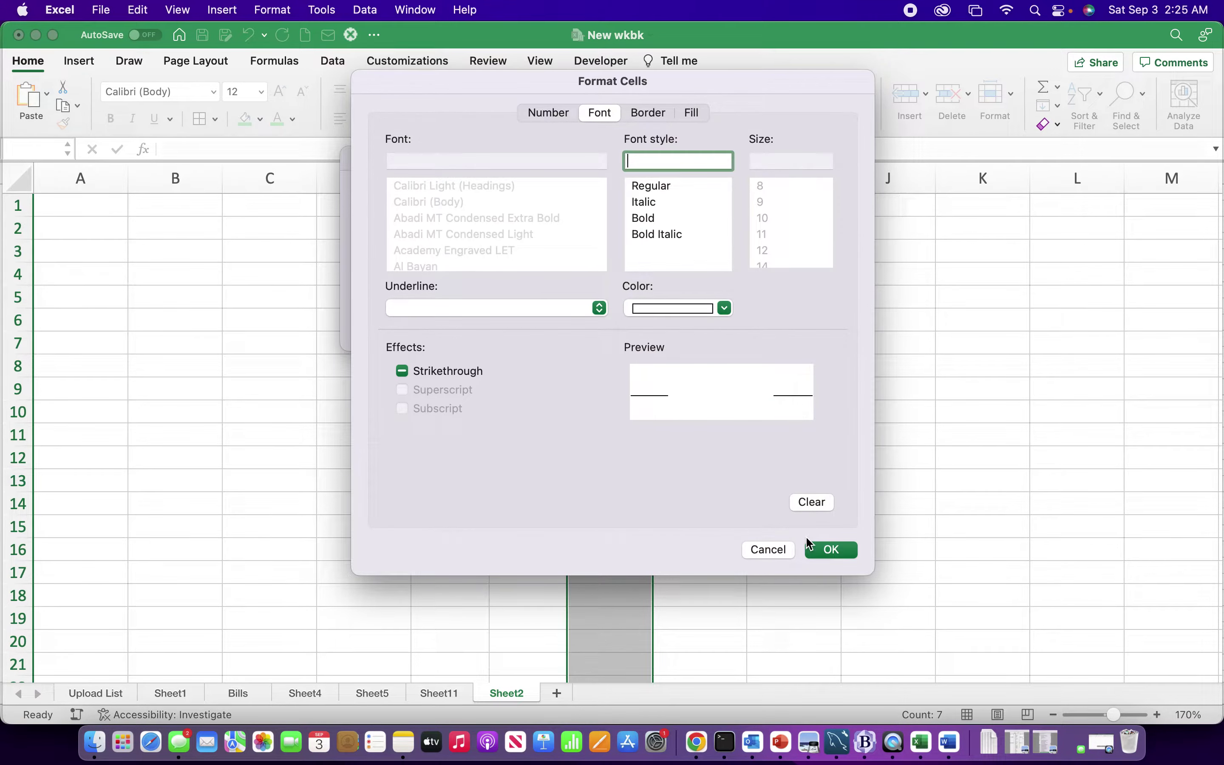
click(829, 551)
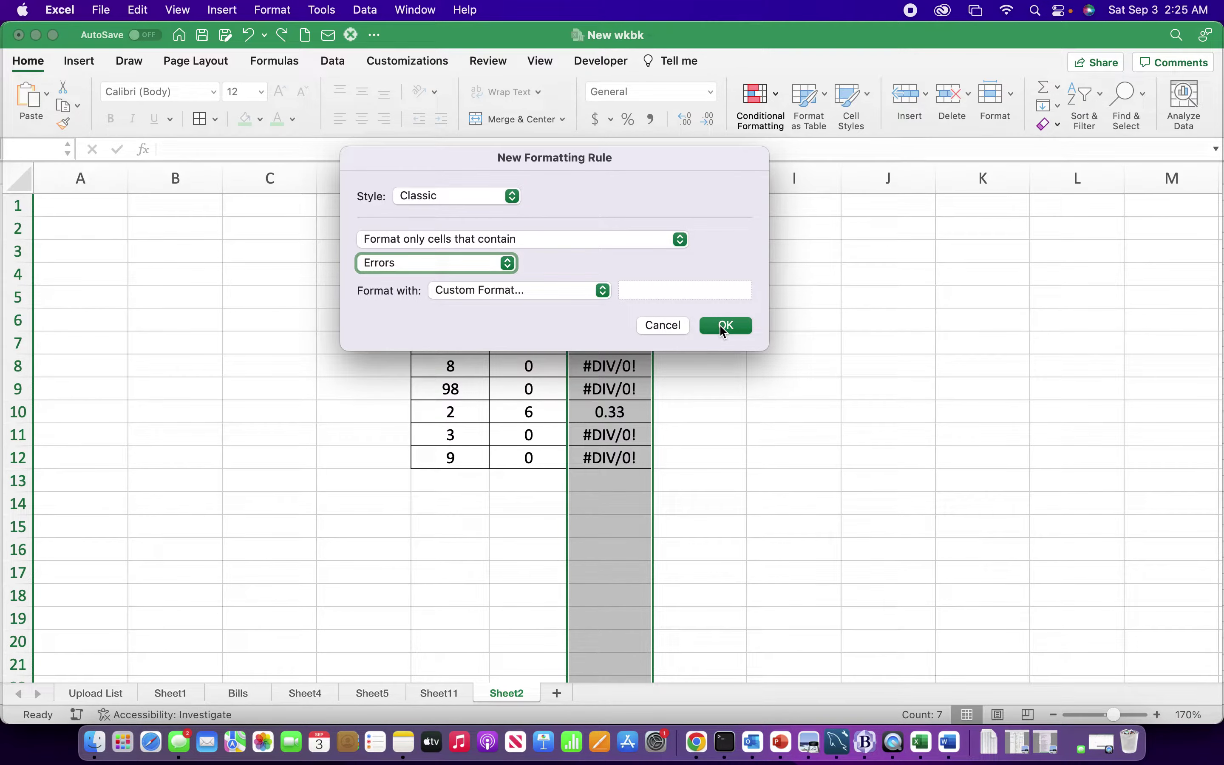
click(724, 328)
click(746, 358)
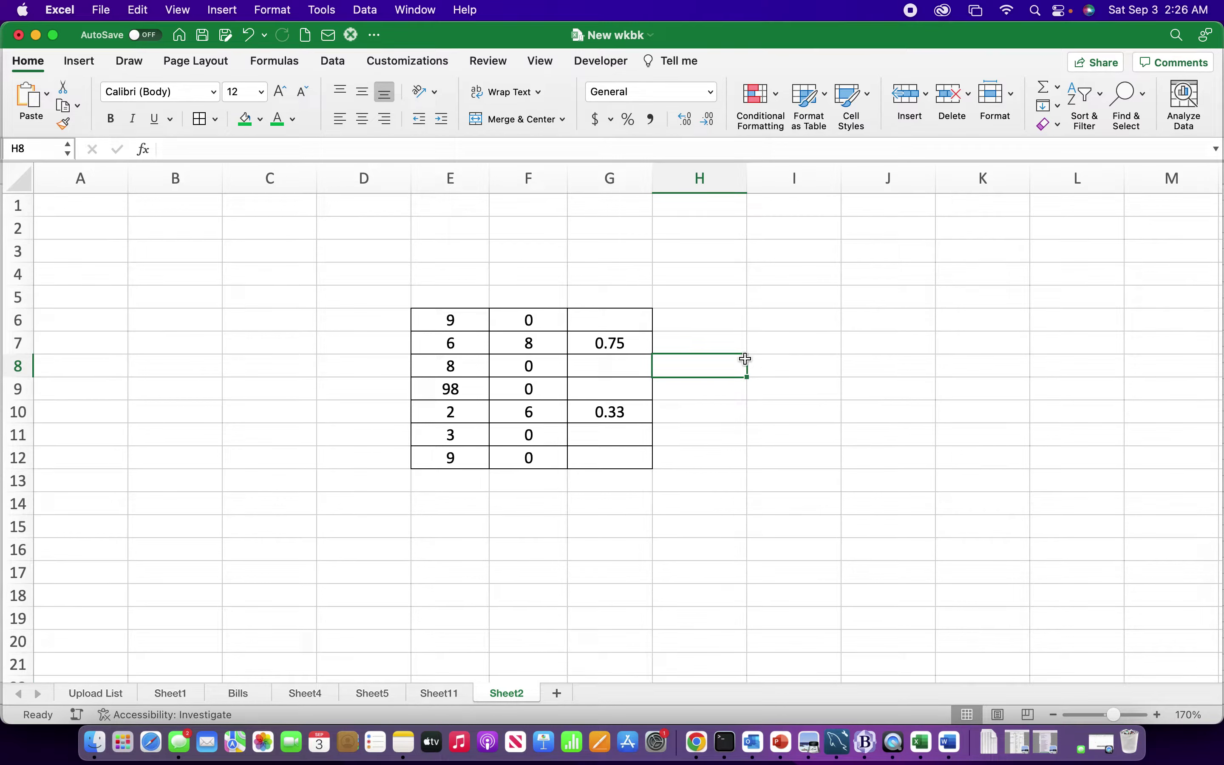
click(712, 247)
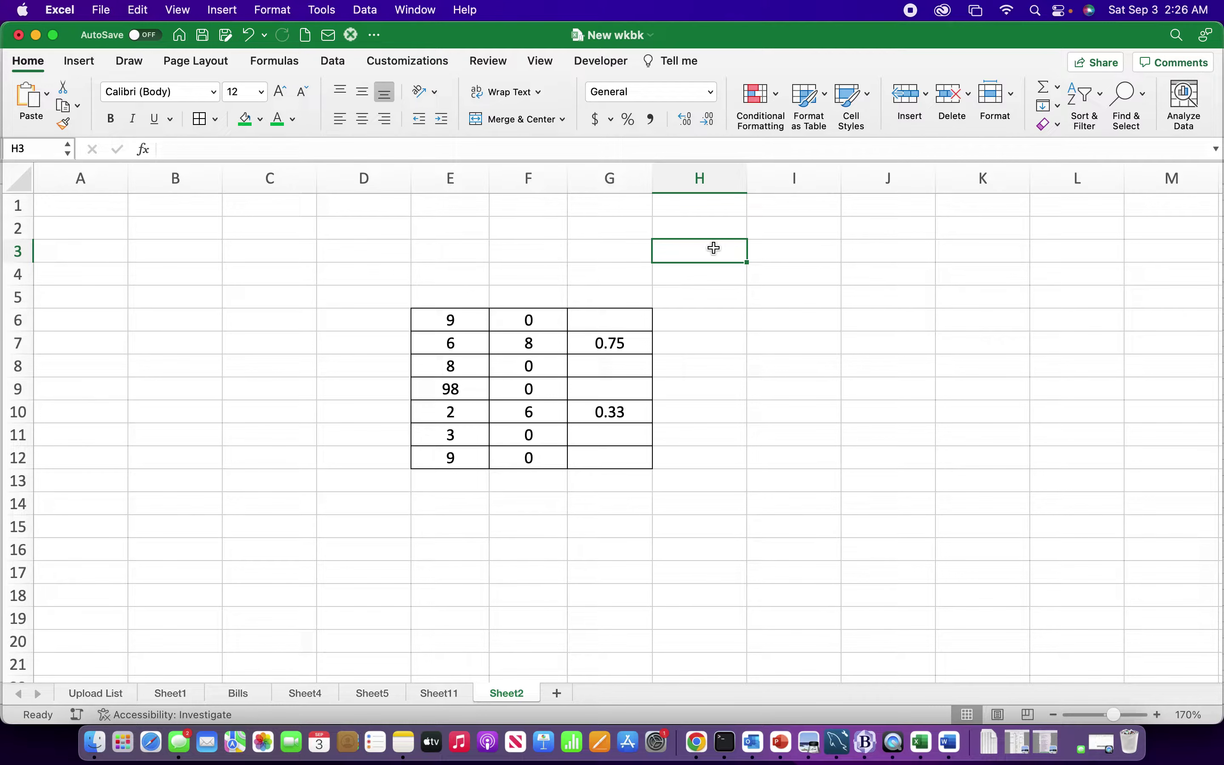
key(super+z)
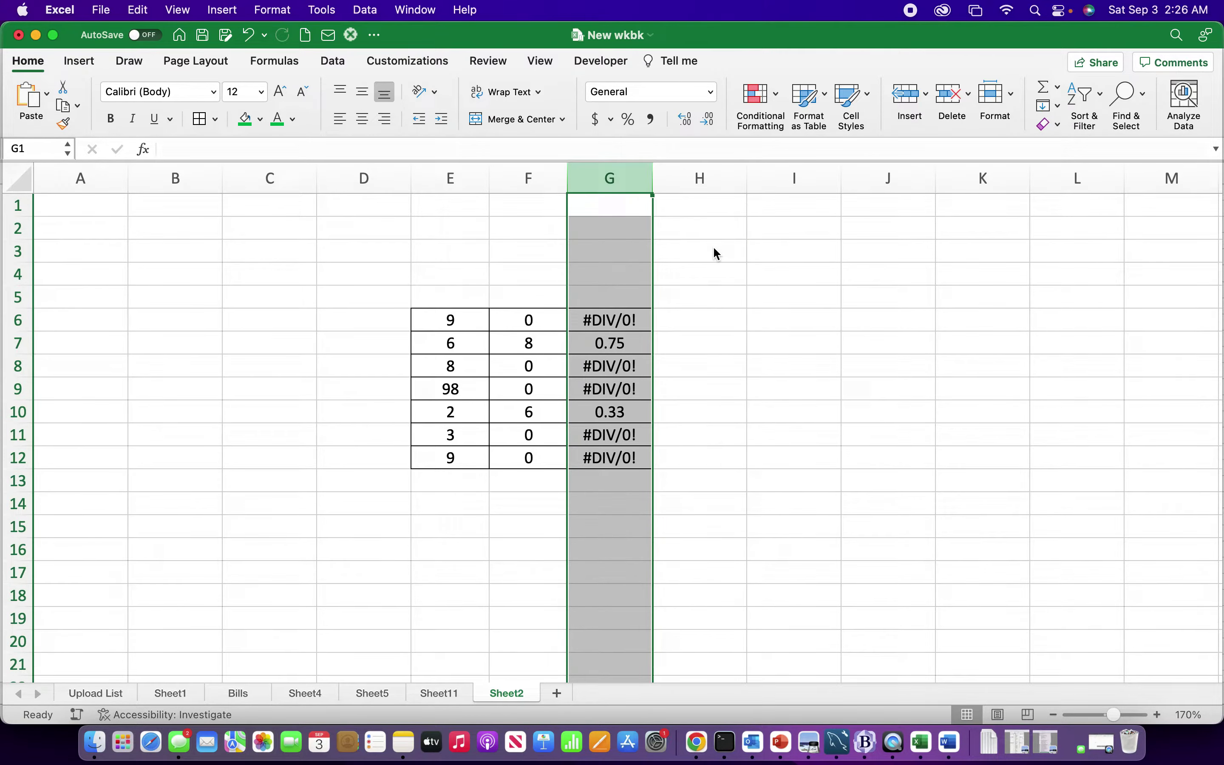
click(783, 328)
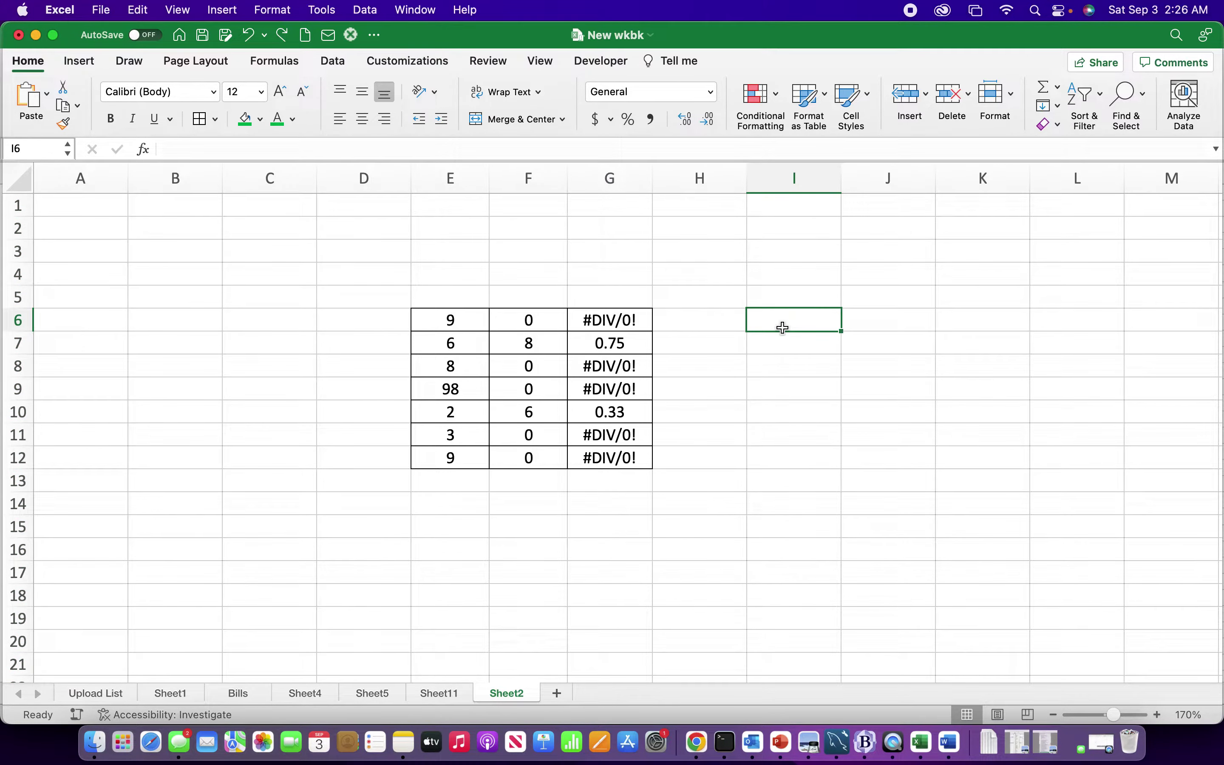
key(Left)
key(Left)
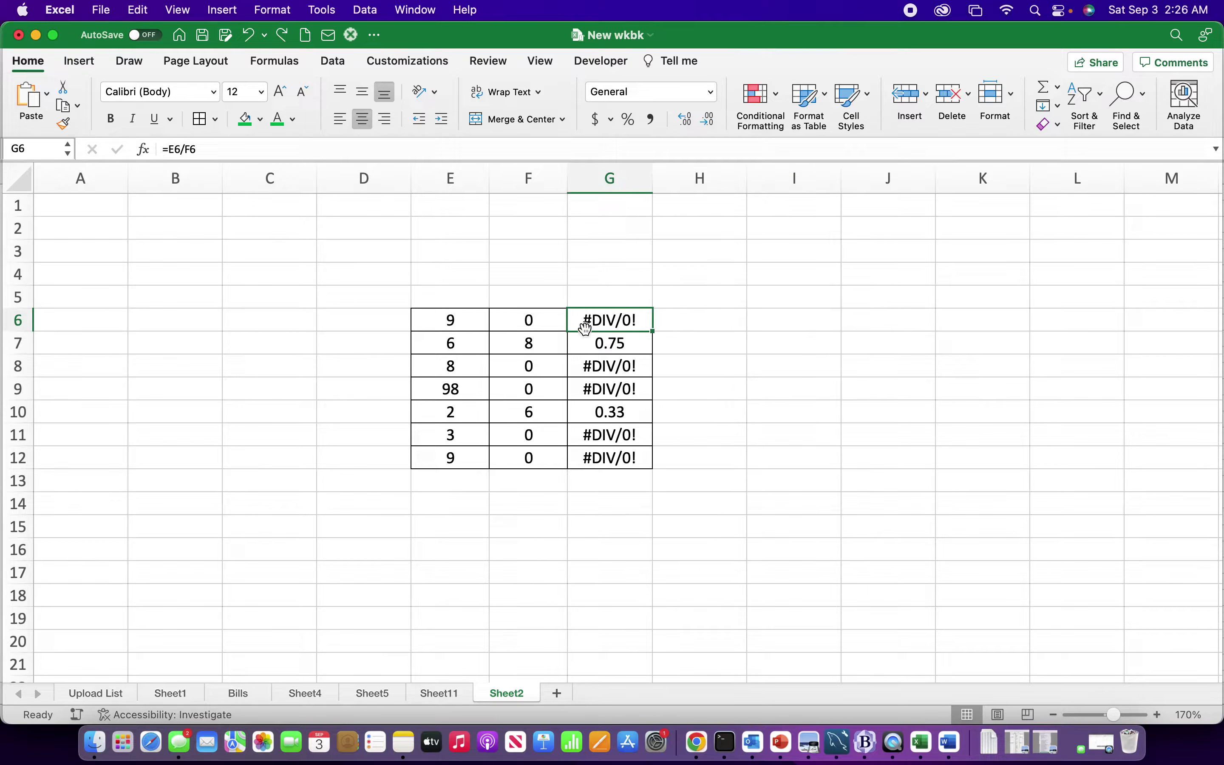
double_click(583, 324)
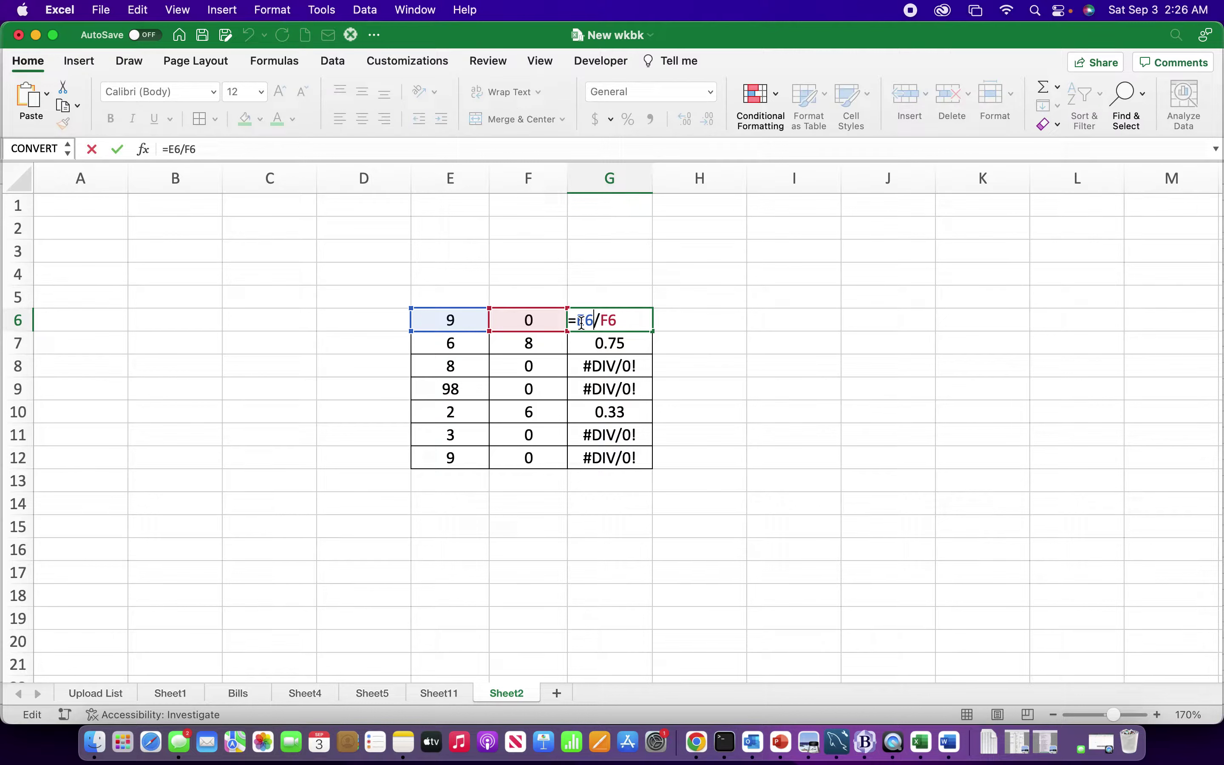
click(580, 322)
text(IF)
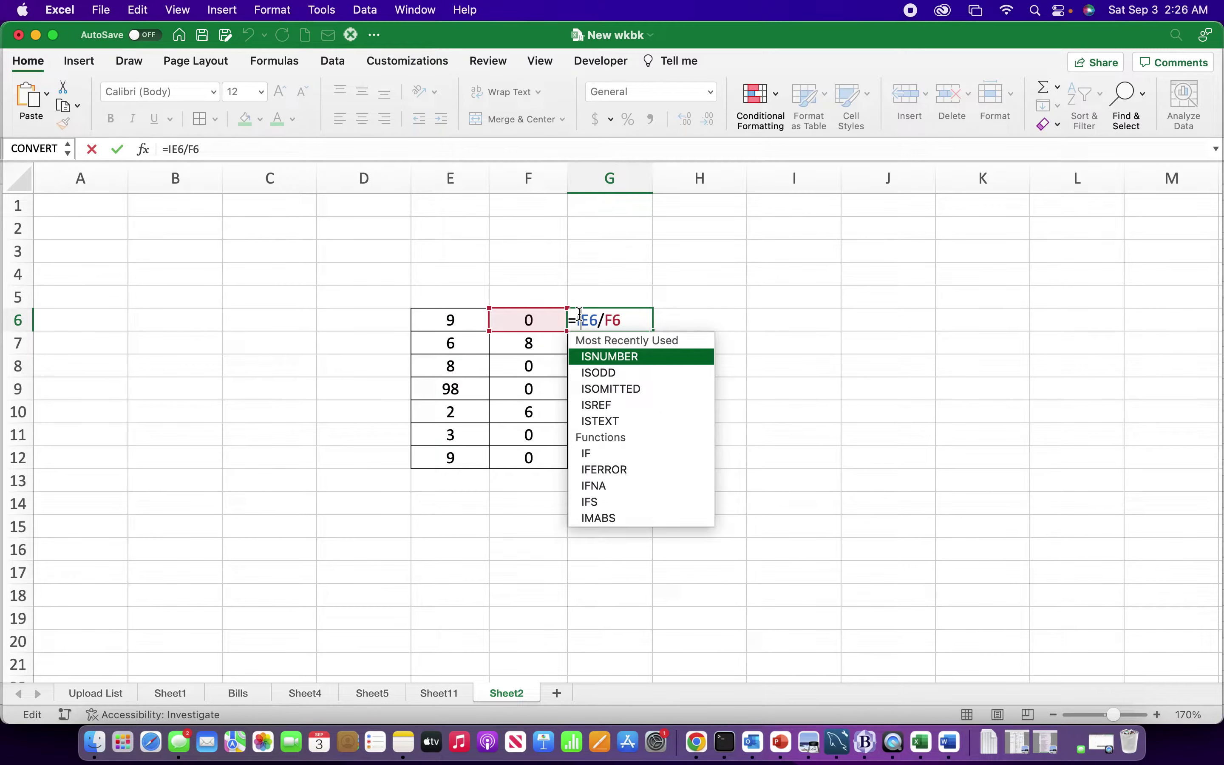
text(E)
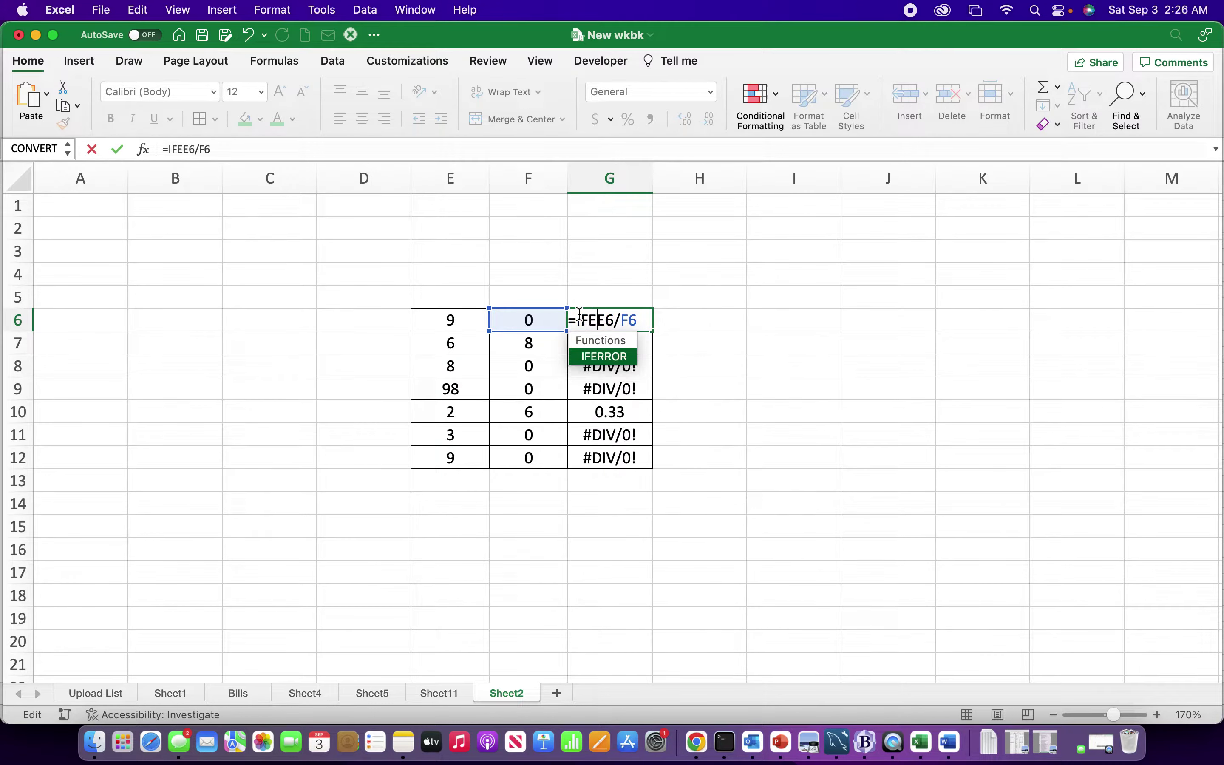
double_click(603, 357)
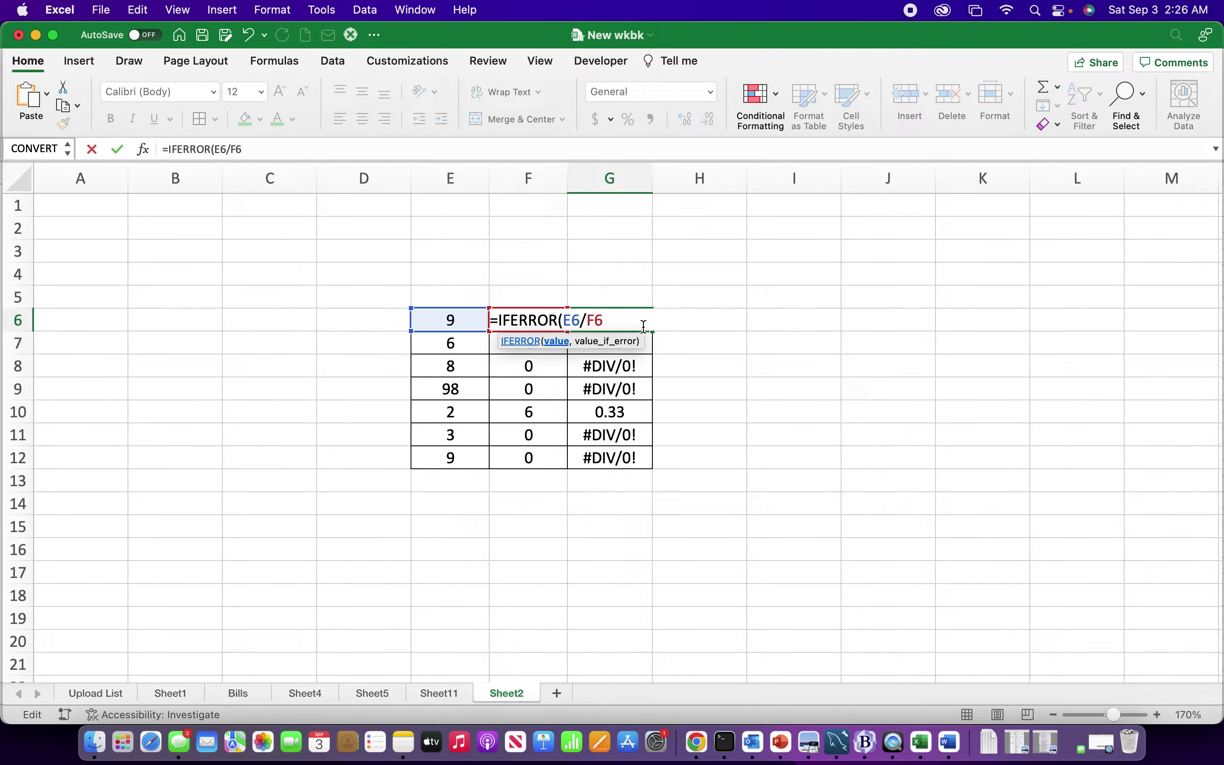
key(Left)
key(Left)
key(Left)
key(Left)
key(Left)
key(Right)
text(,)
text(""))
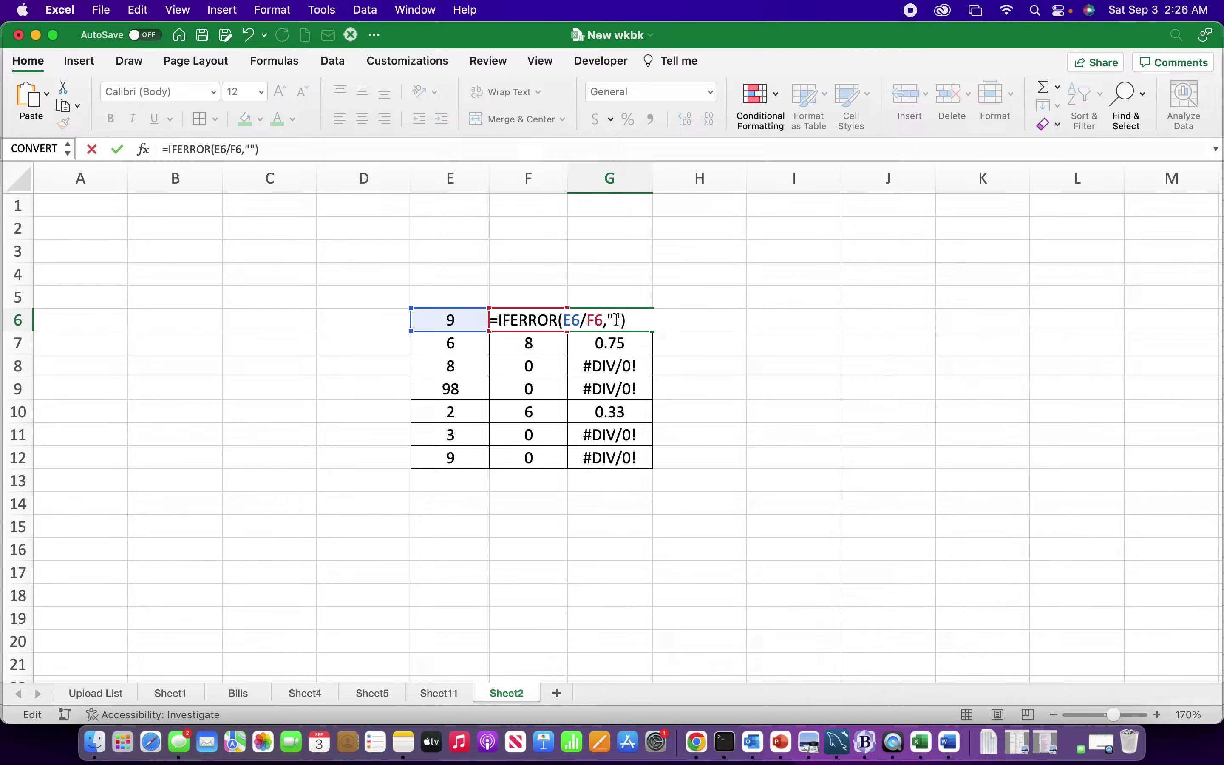
click(617, 319)
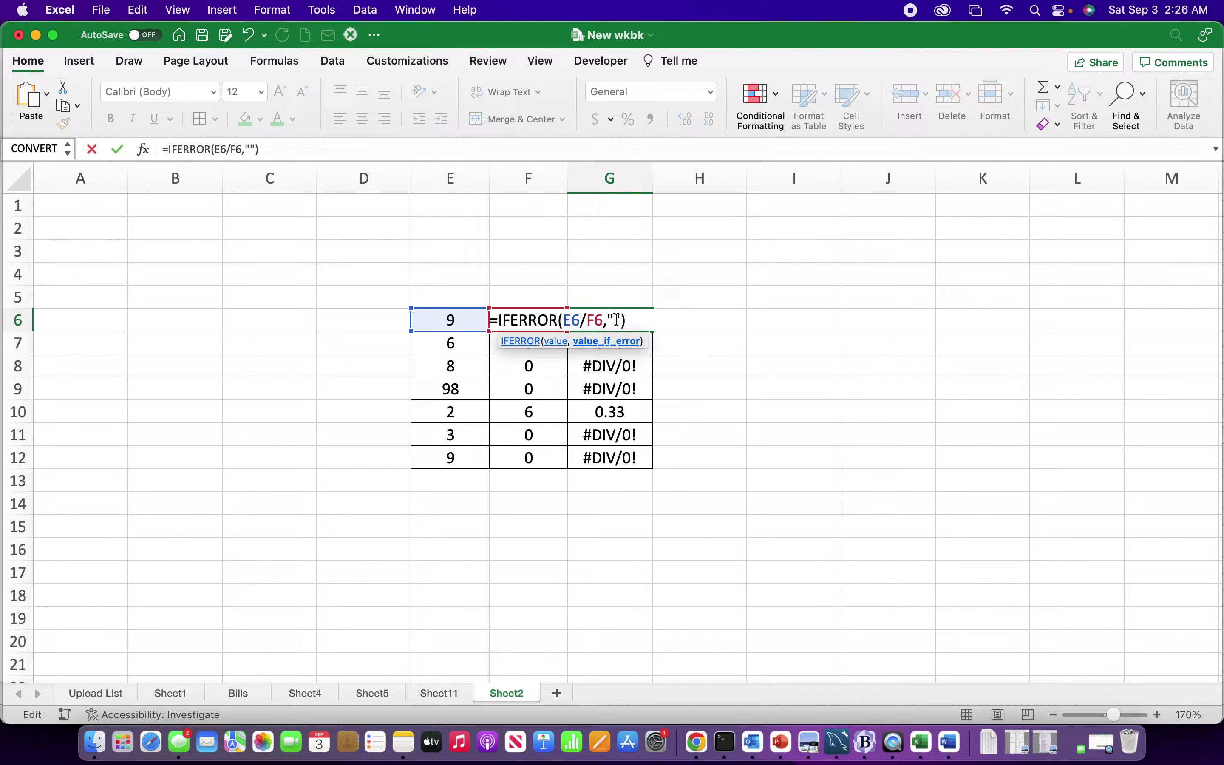
text(NO)
key(BackSpace)
key(BackSpace)
text(ERROR)
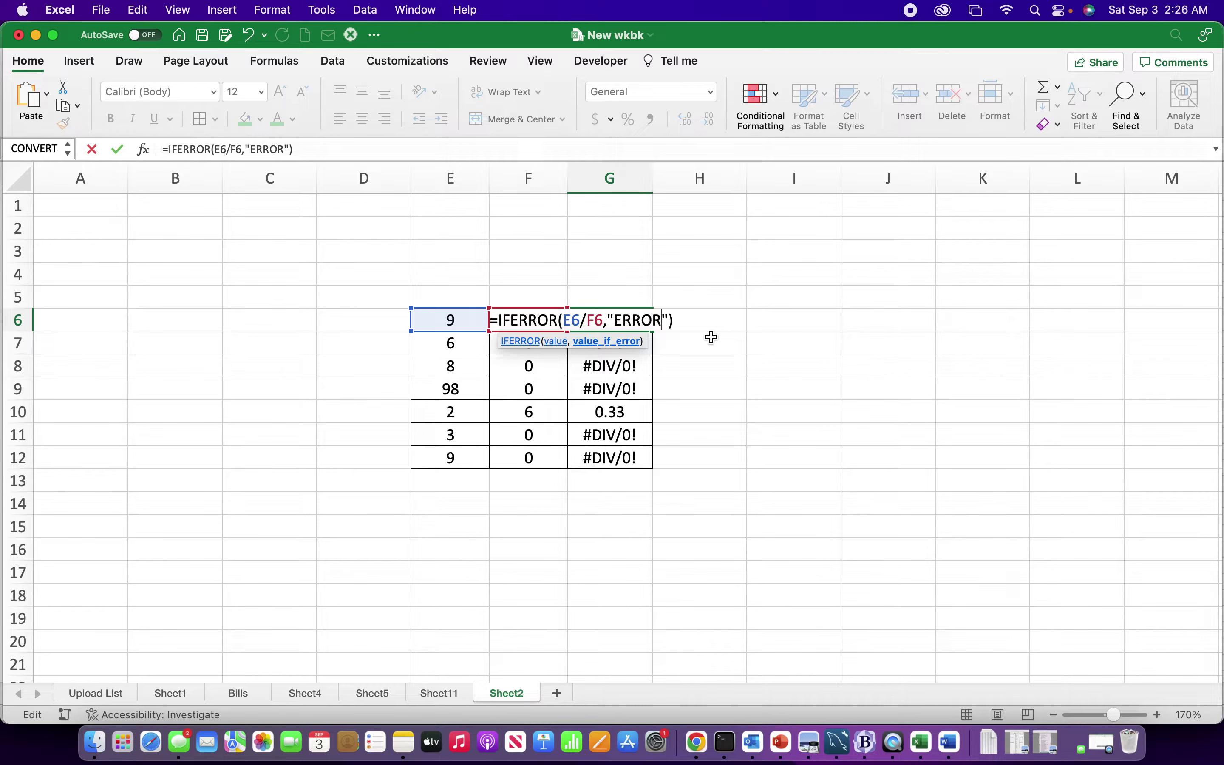
key(BackSpace)
key(BackSpace)
key(BackSpace)
key(BackSpace)
key(BackSpace)
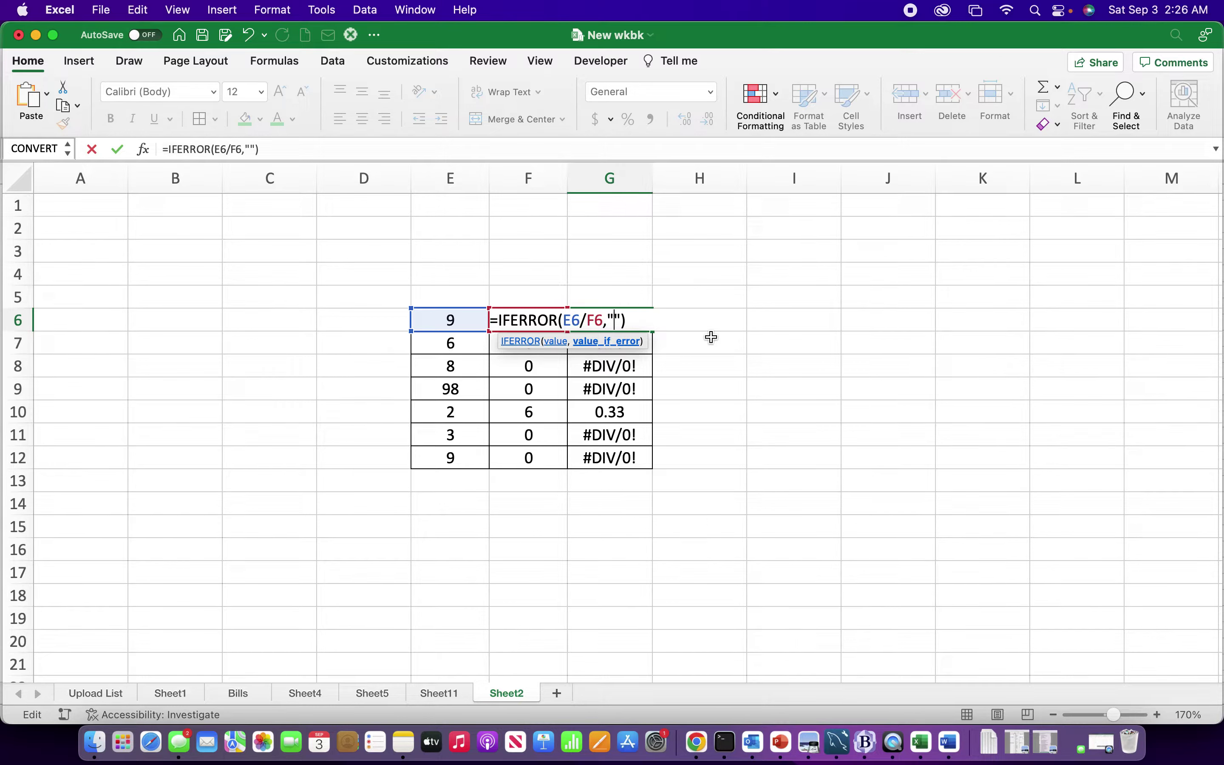
key(Return)
click(623, 318)
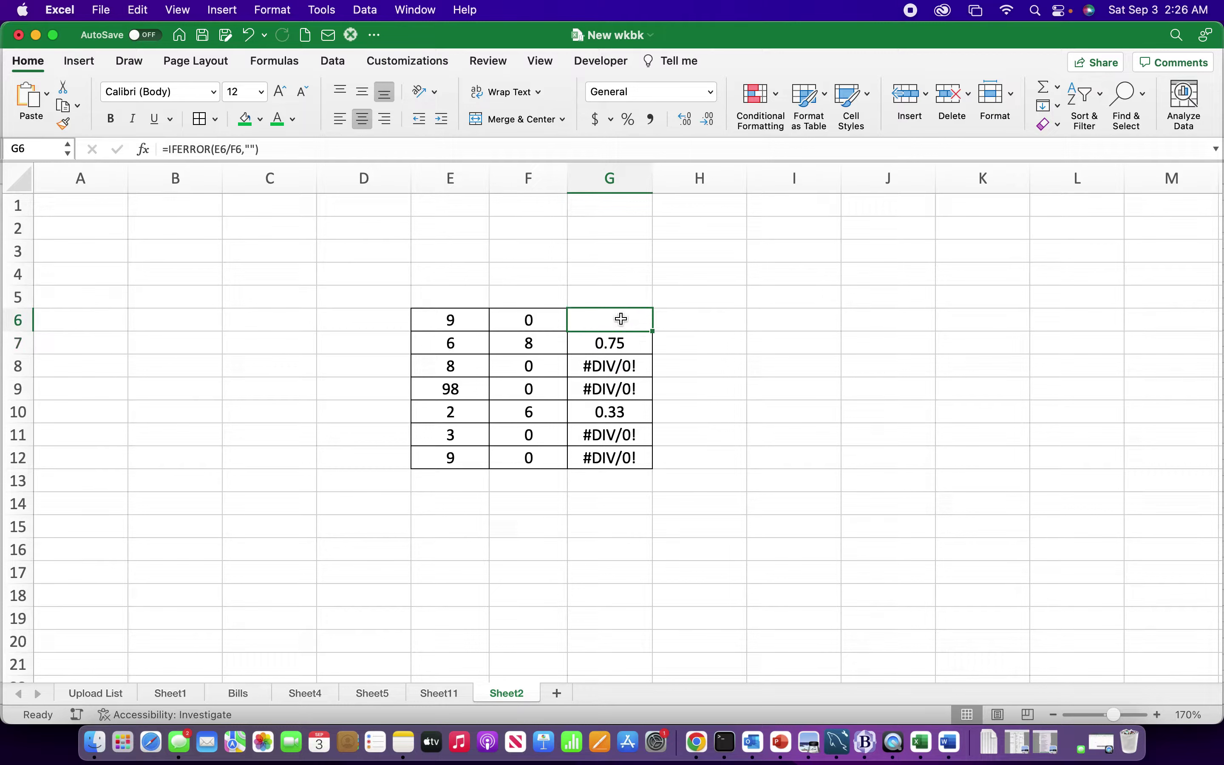
drag(655, 332, 654, 468)
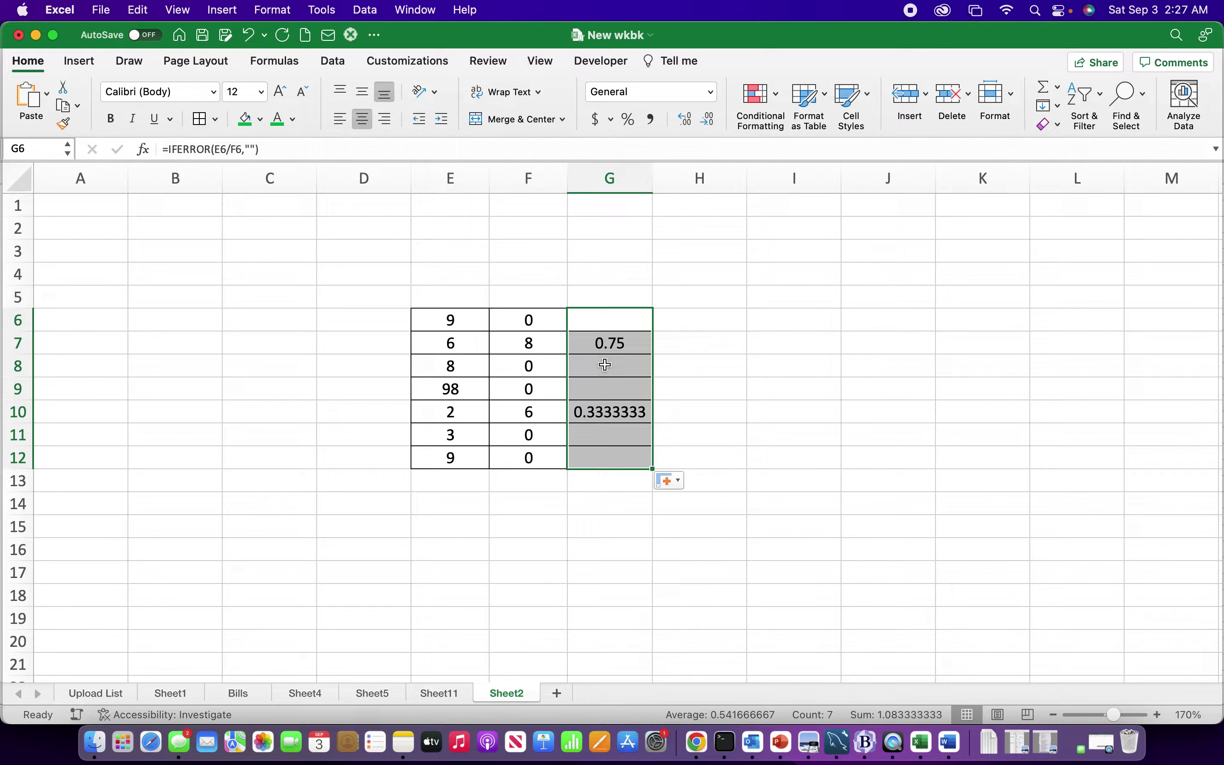
click(606, 365)
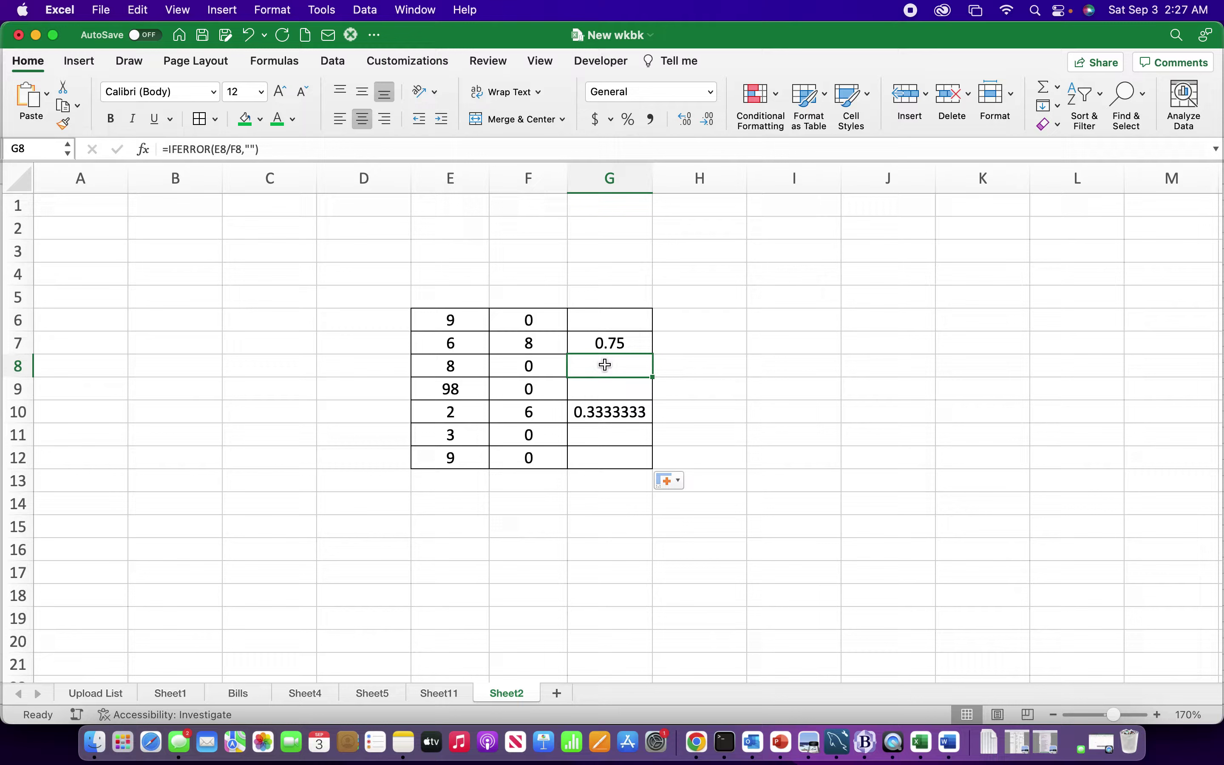
key(super+z)
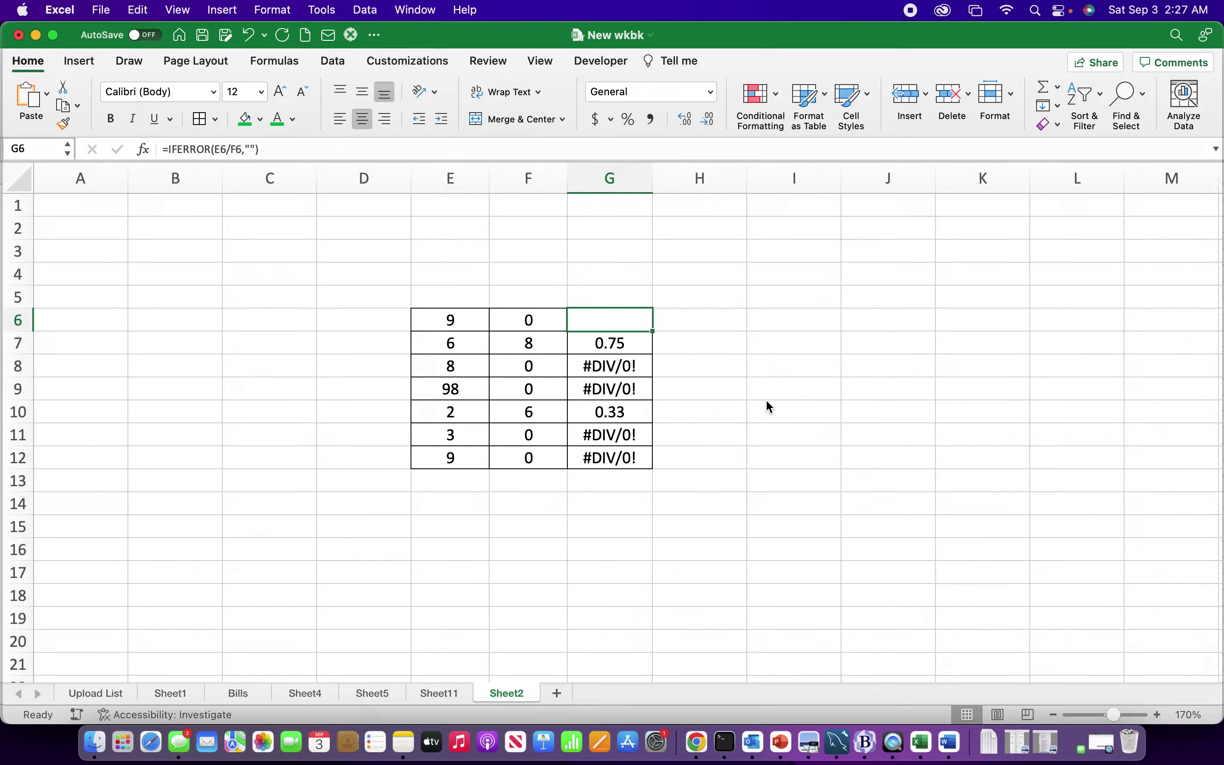
key(super+z)
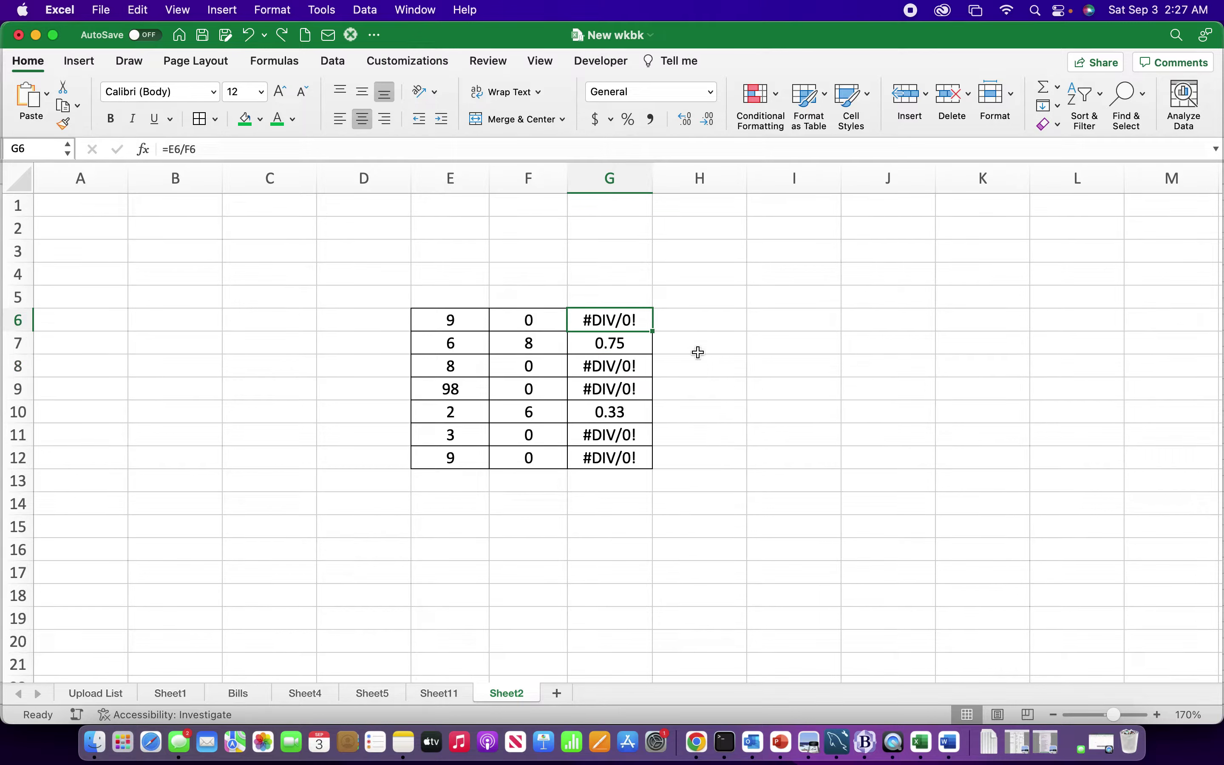
Step: Change G6 to =IF(ISERROR(E6/F6),"",E6/F6) so it displays blank
double_click(627, 322)
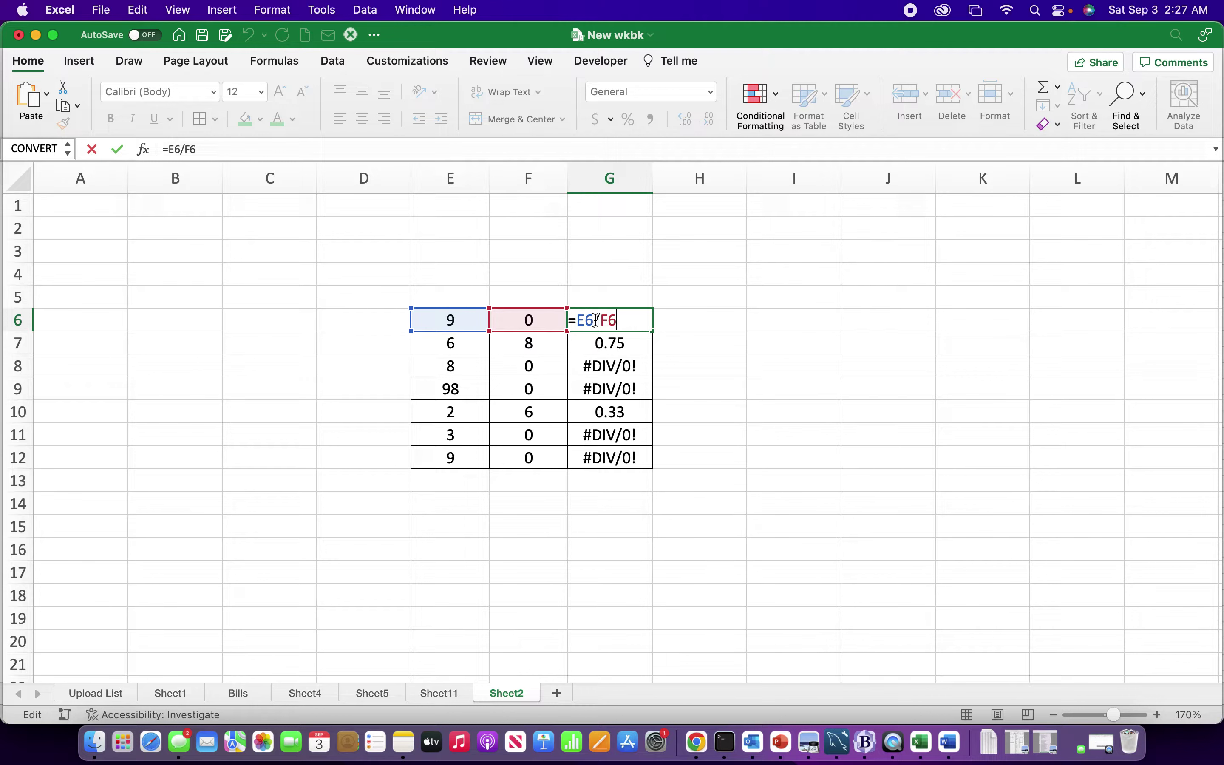
key(Left)
key(Left)
key(Left)
key(Left)
key(Left)
text(IF)
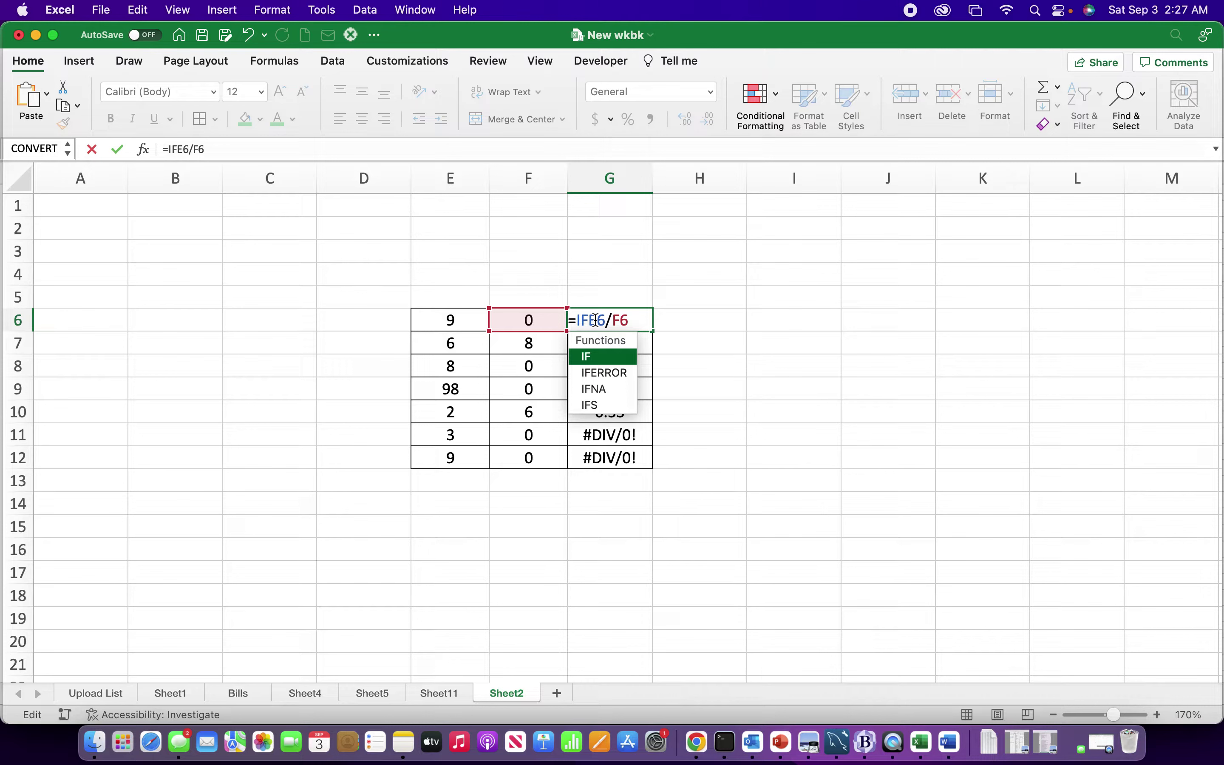
text(()
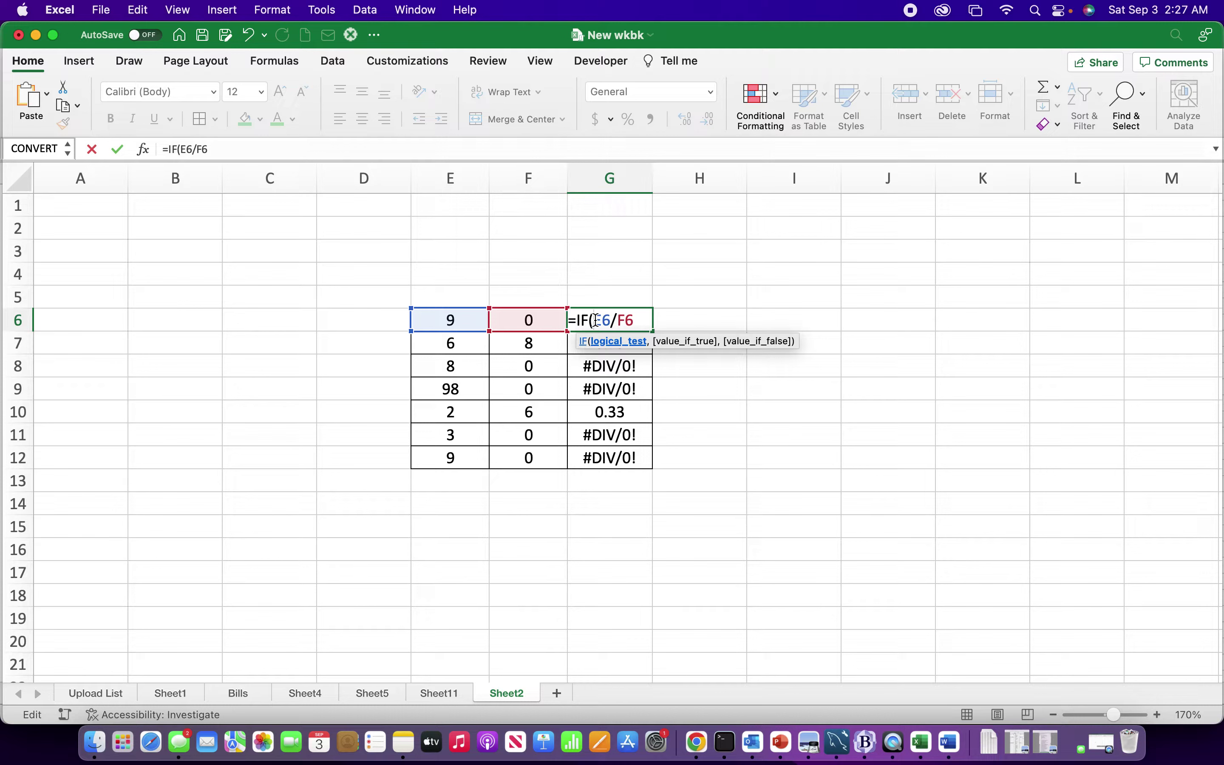
text(IS)
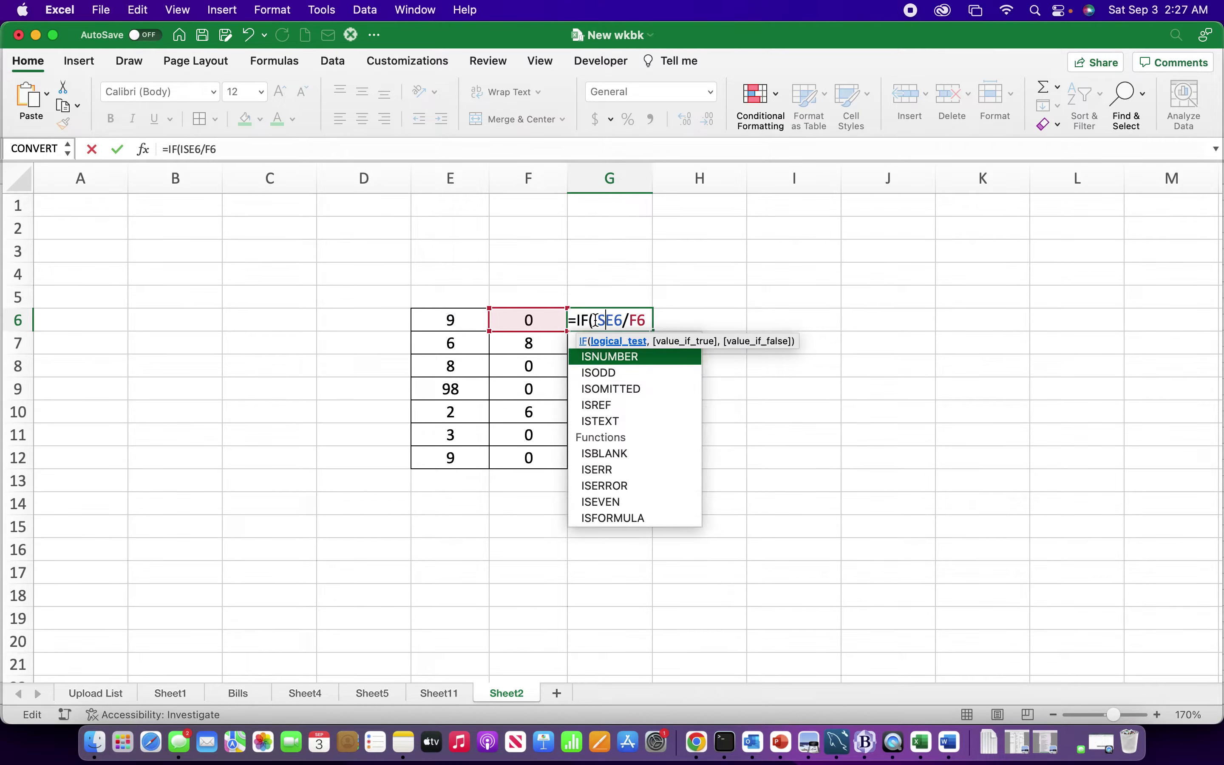
text(E)
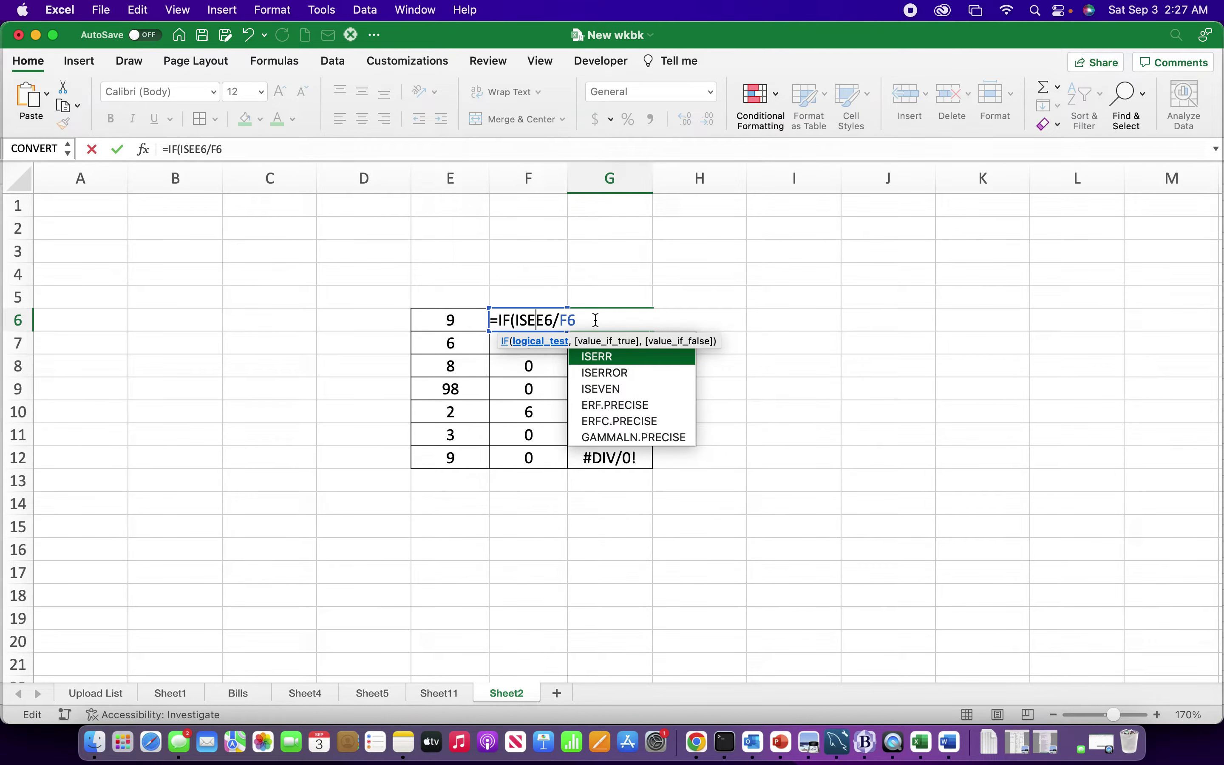
double_click(618, 374)
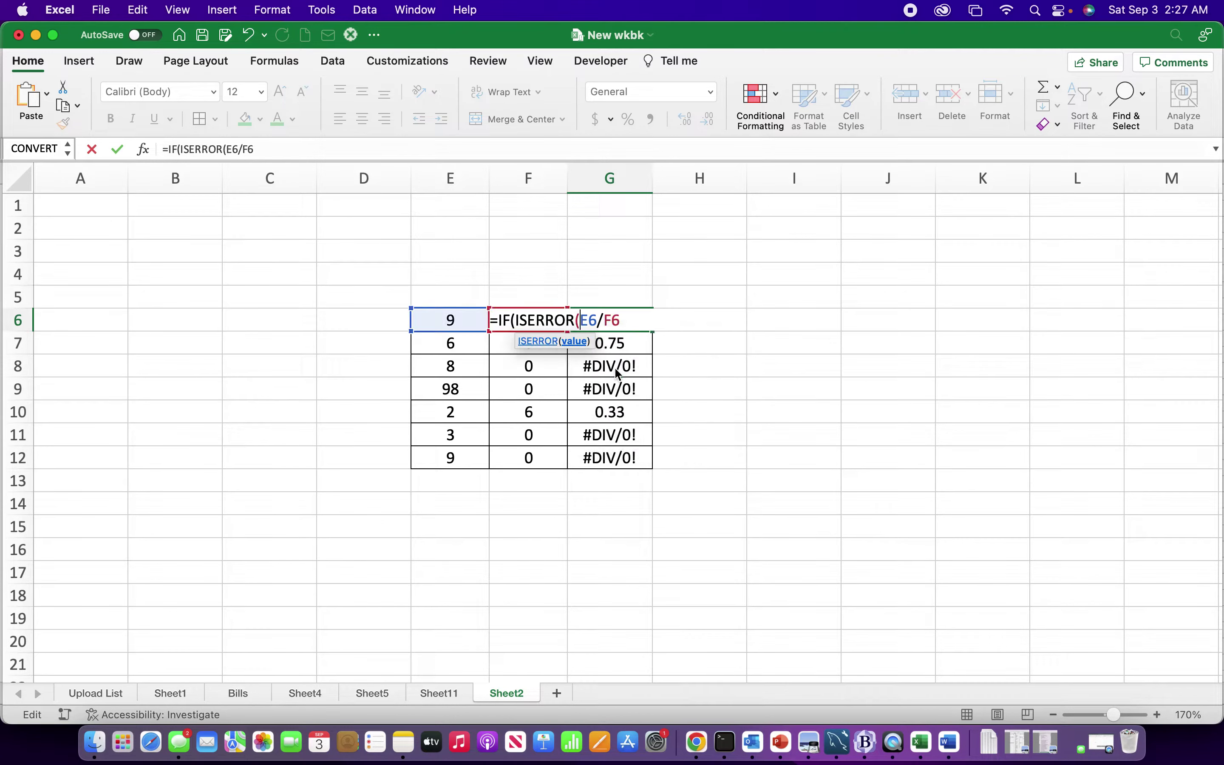
click(626, 315)
text())
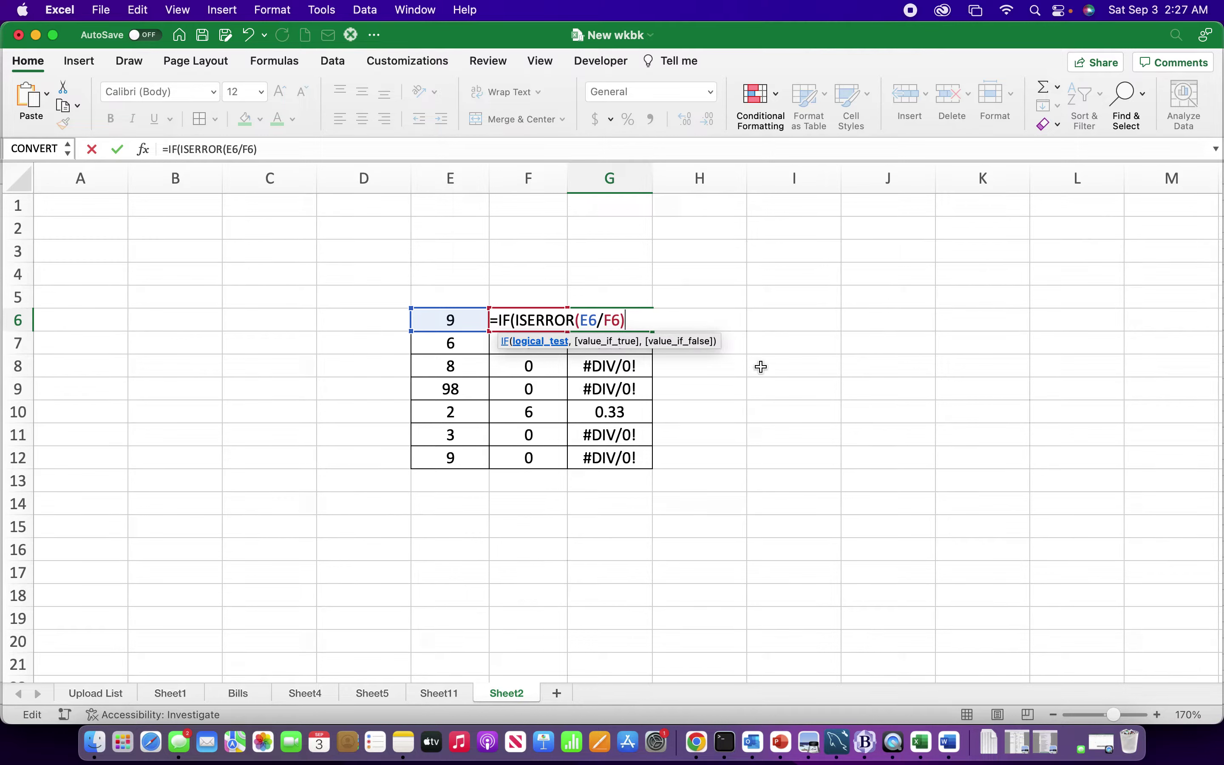
text(,)
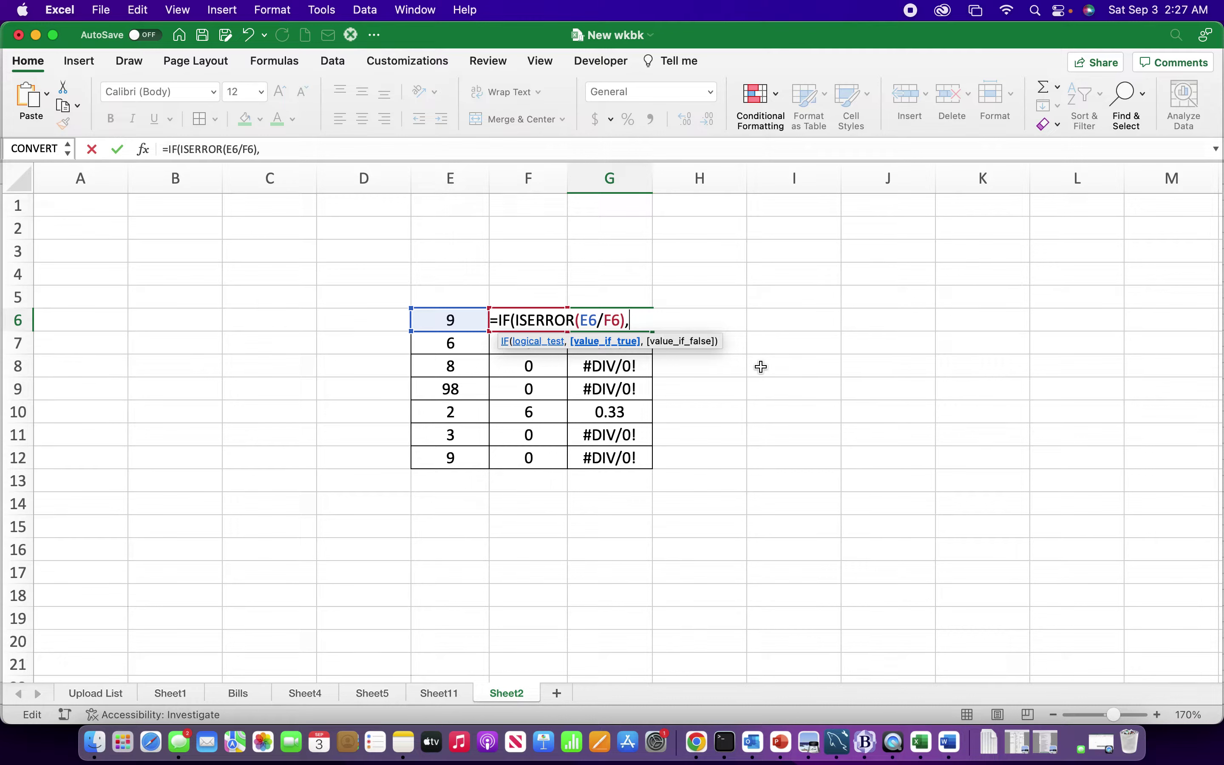
text("")
text(,)
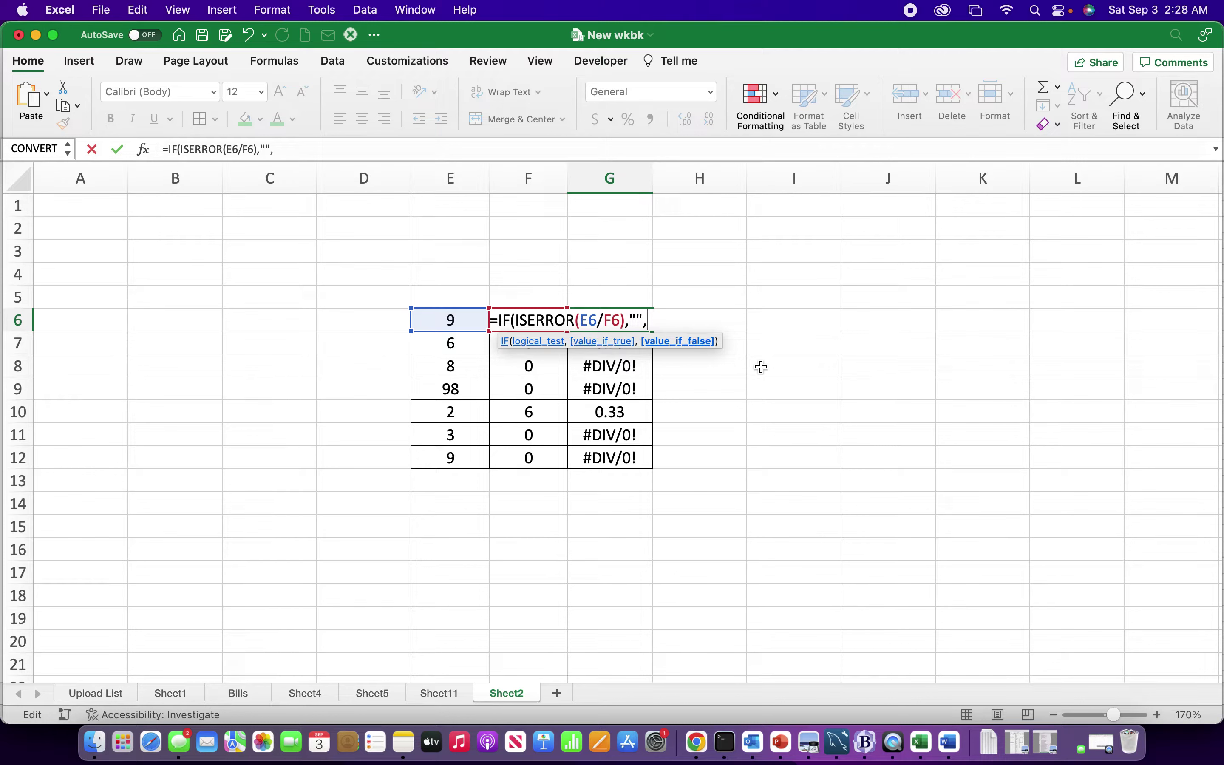
text(E)
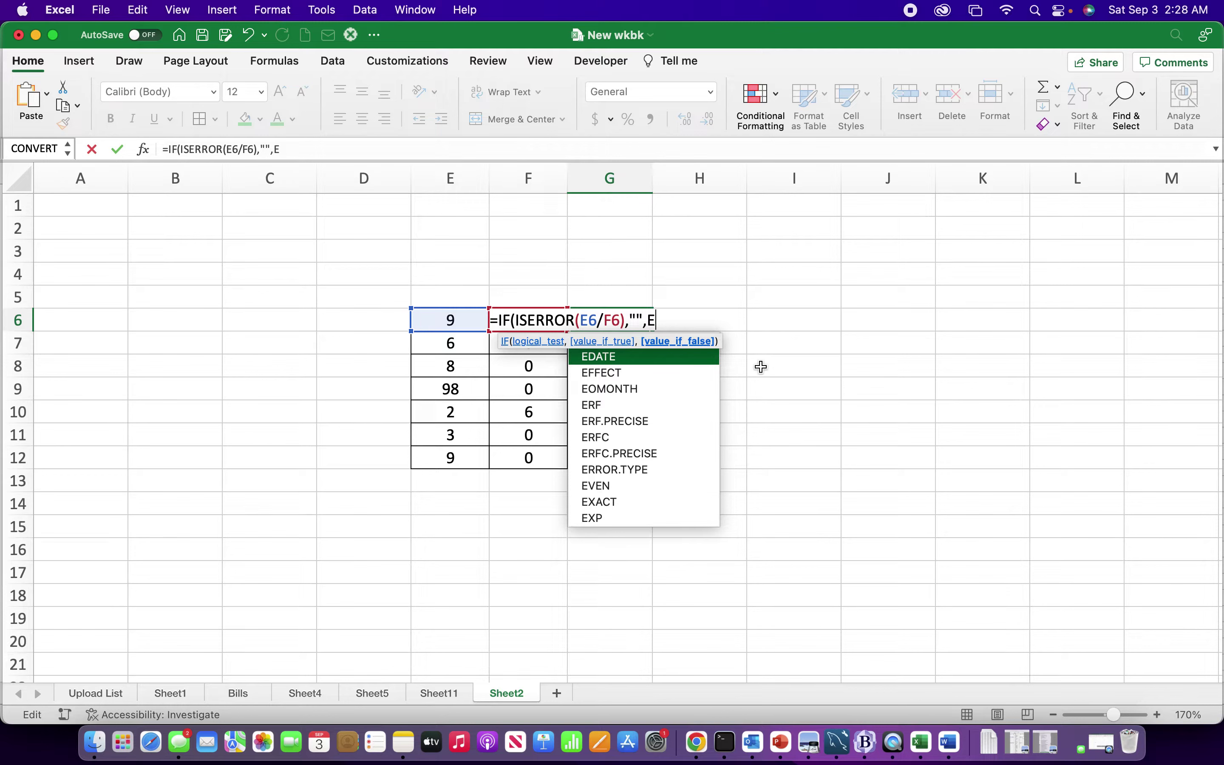
text(6)
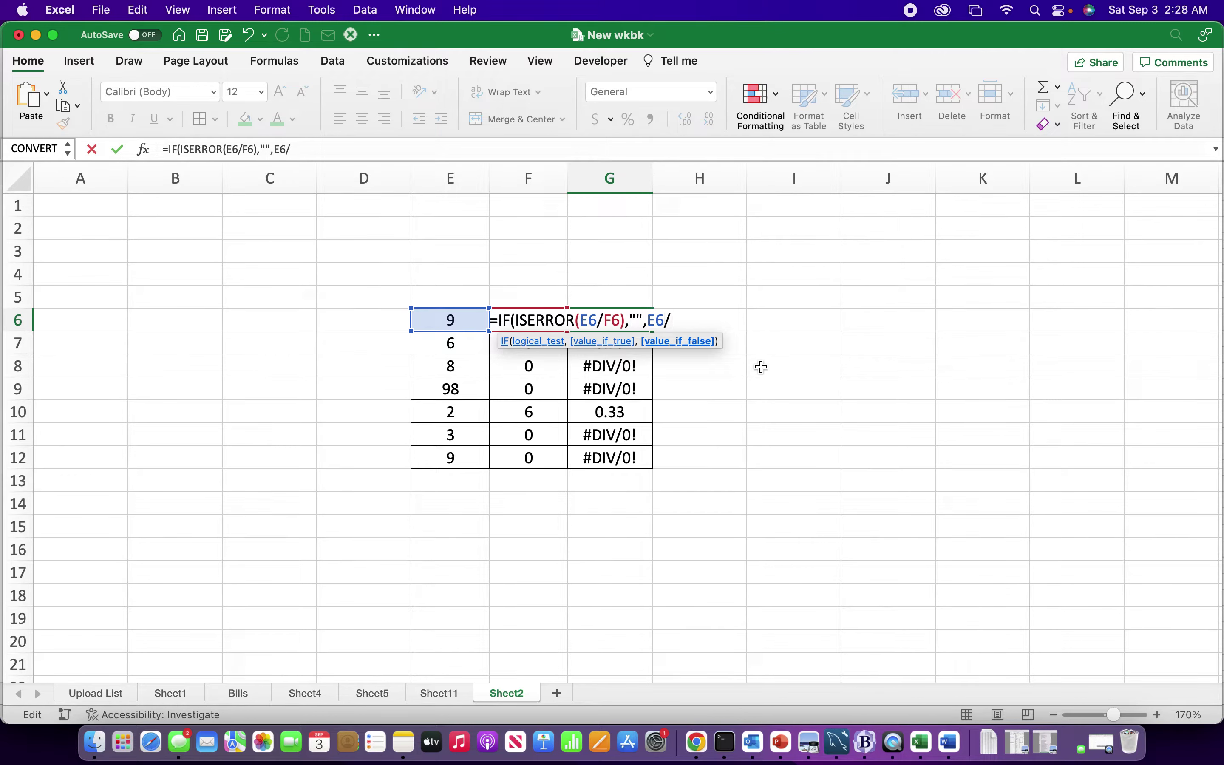
text(/F6))
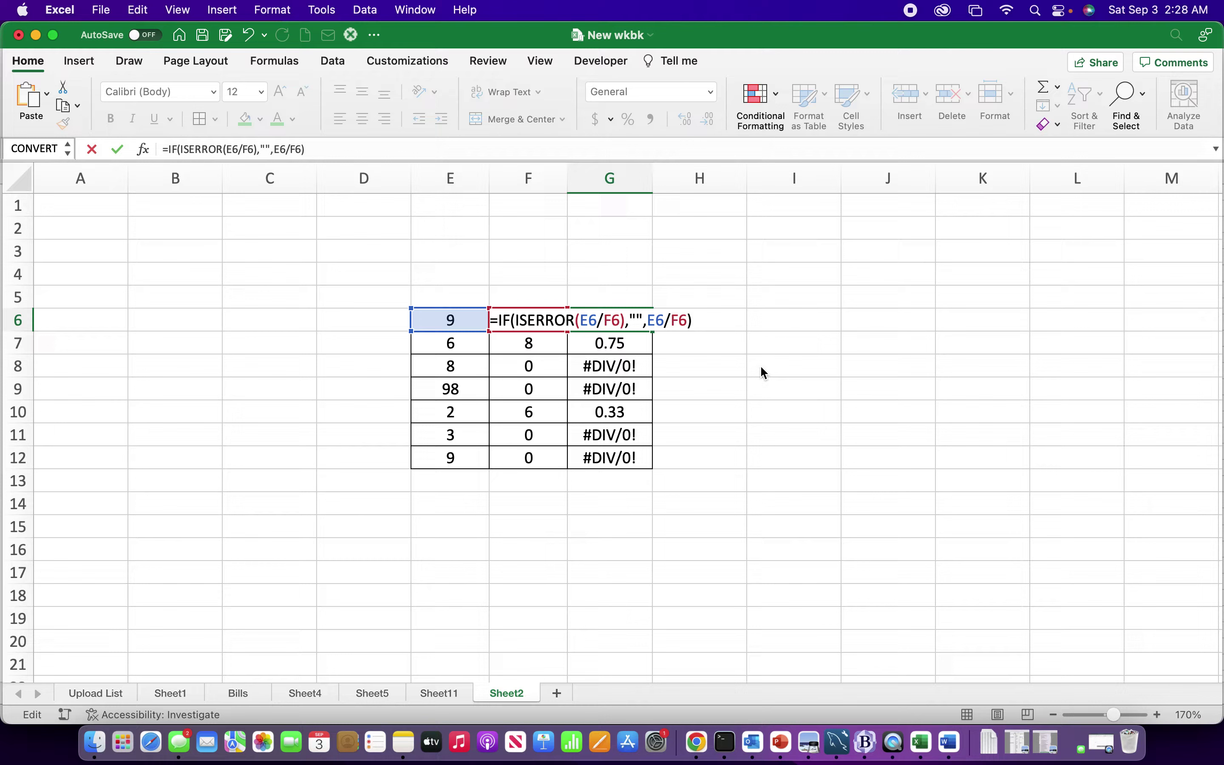
key(Return)
Step: Fill the IF(ISERROR) formula from G6 down through G12
click(630, 323)
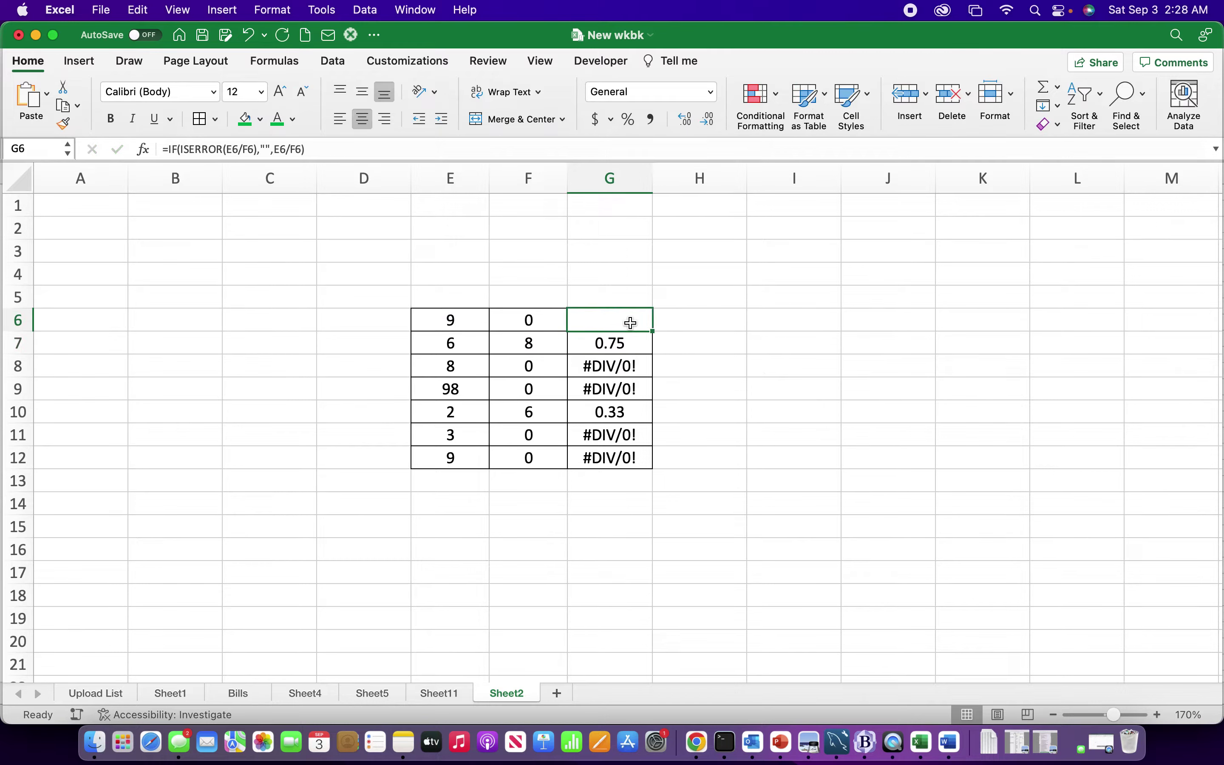
drag(656, 331, 654, 460)
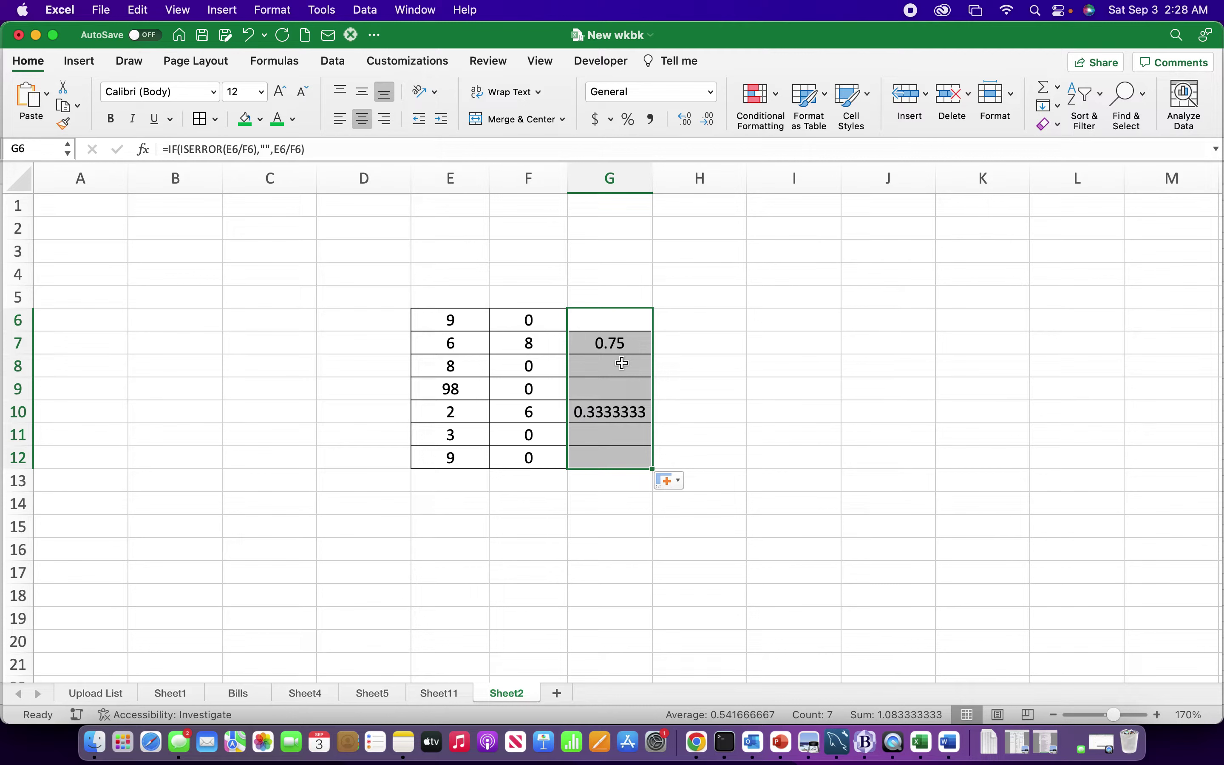
click(689, 374)
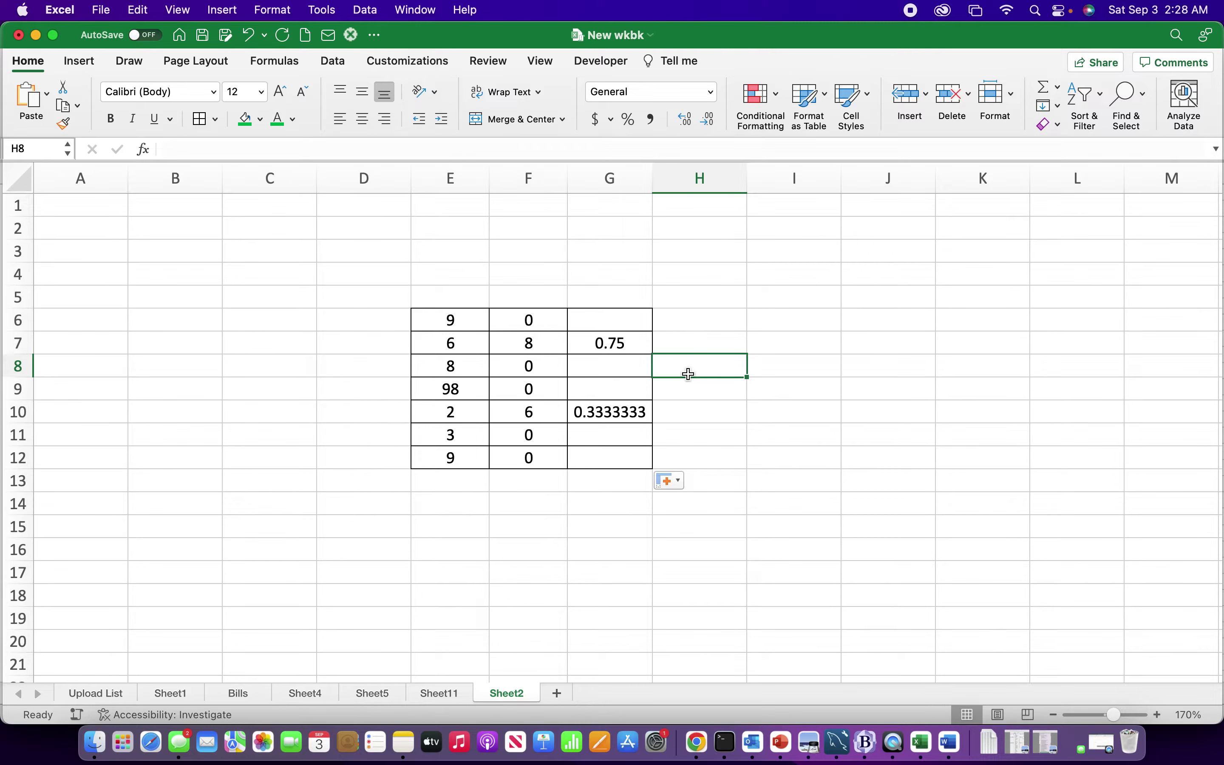
Step: Undo the fill and the ISERROR edit, restoring G6 to the plain =E6/F6
key(super+z)
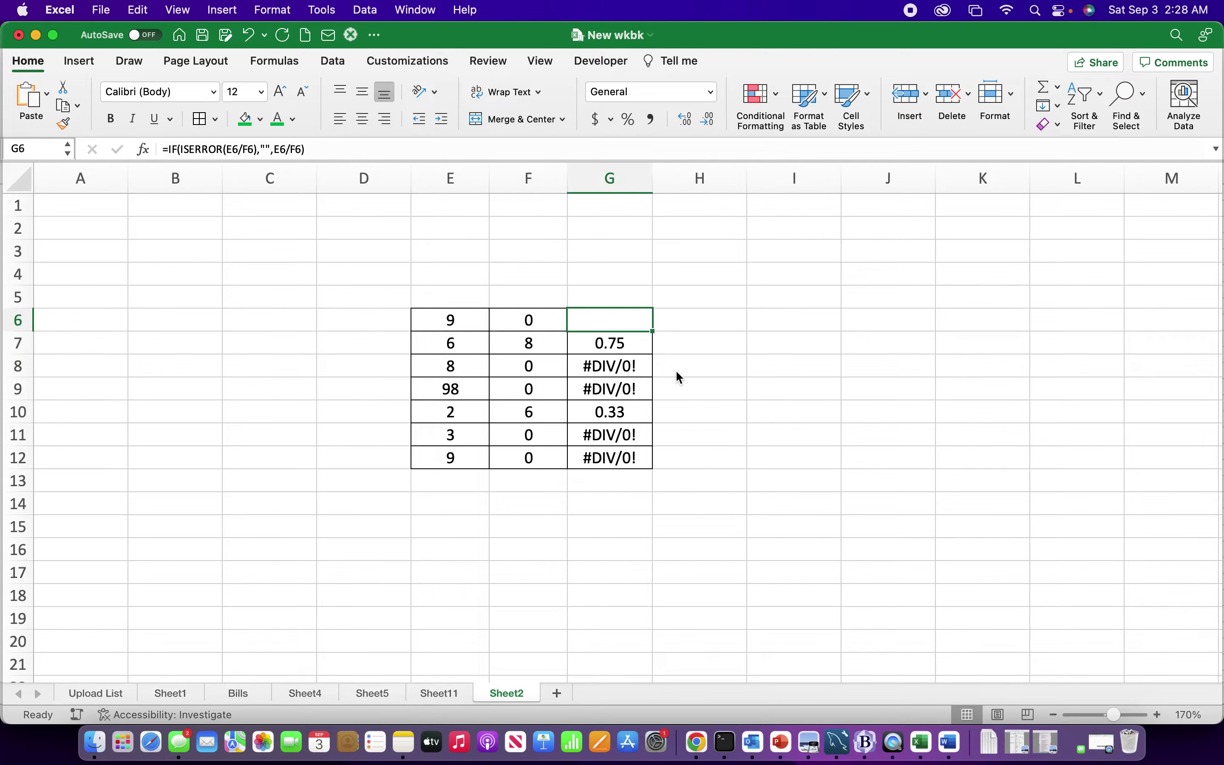
key(super+z)
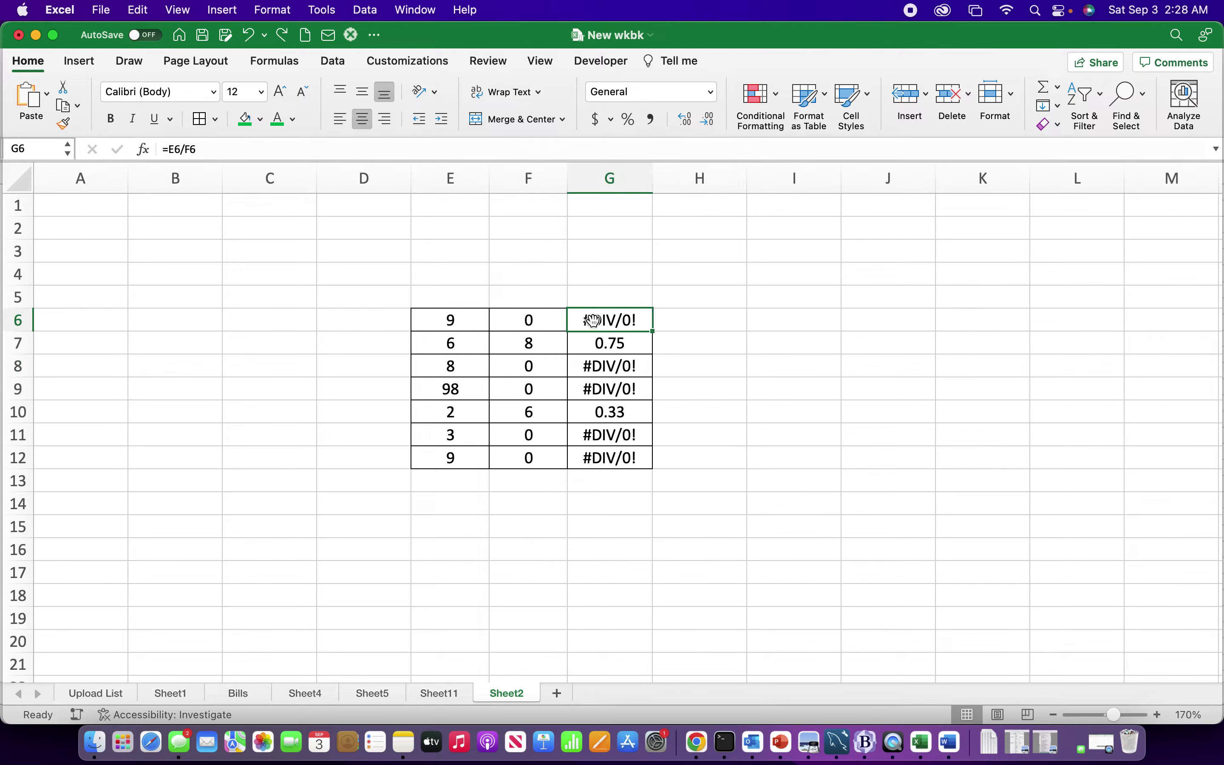
click(525, 320)
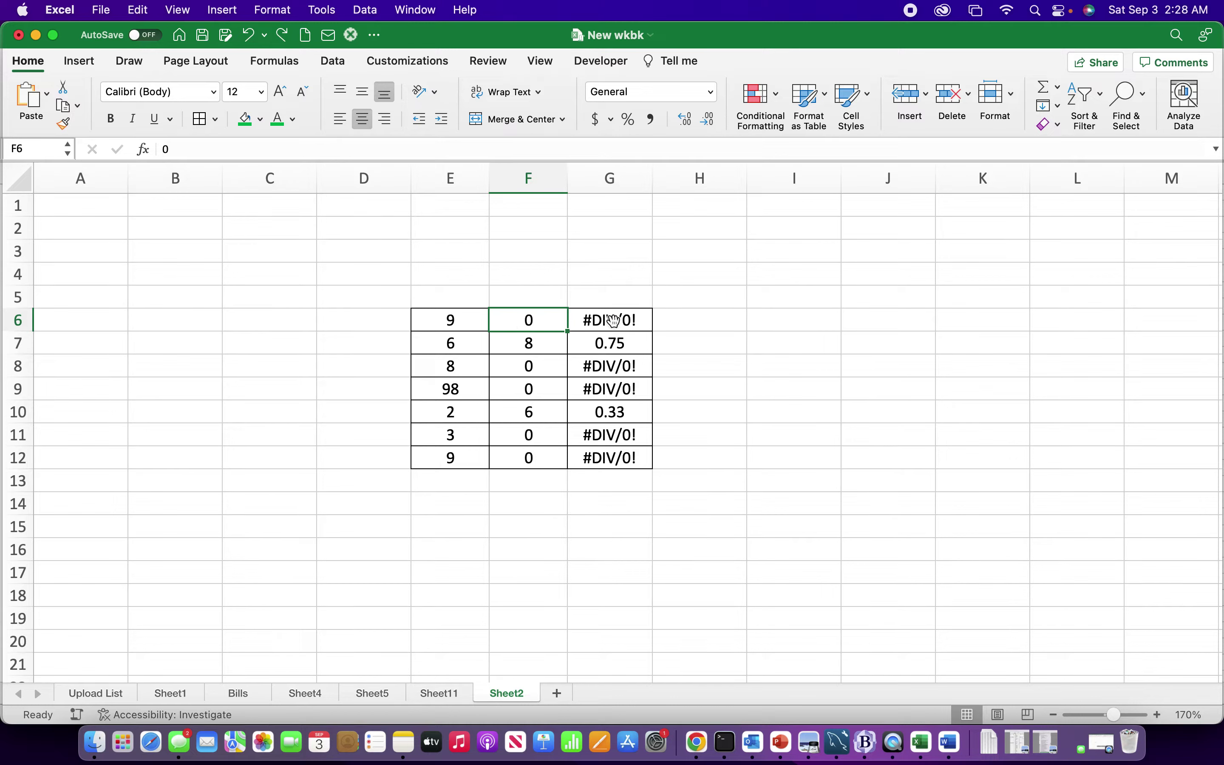
Step: Change G6 to =IF(F6=0,"",E6/F6) so it stays blank when F6 is 0
click(599, 321)
double_click(598, 321)
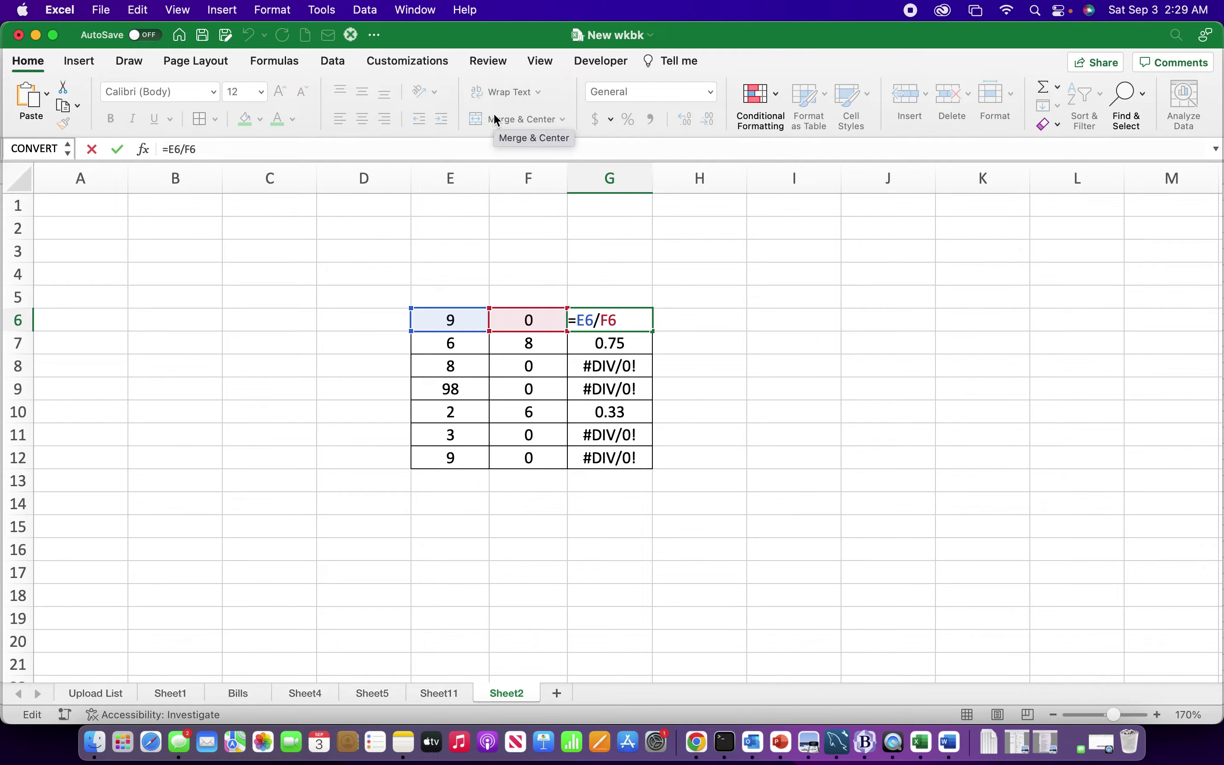
text(IF)
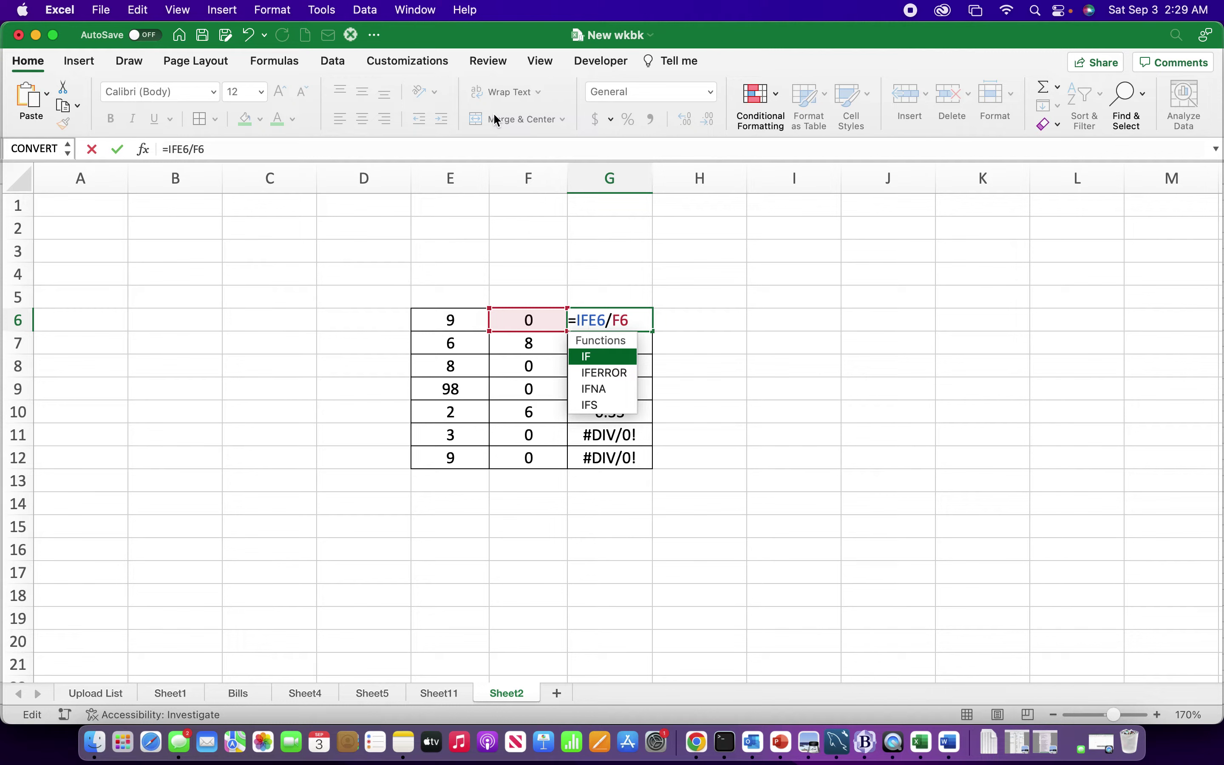
text(()
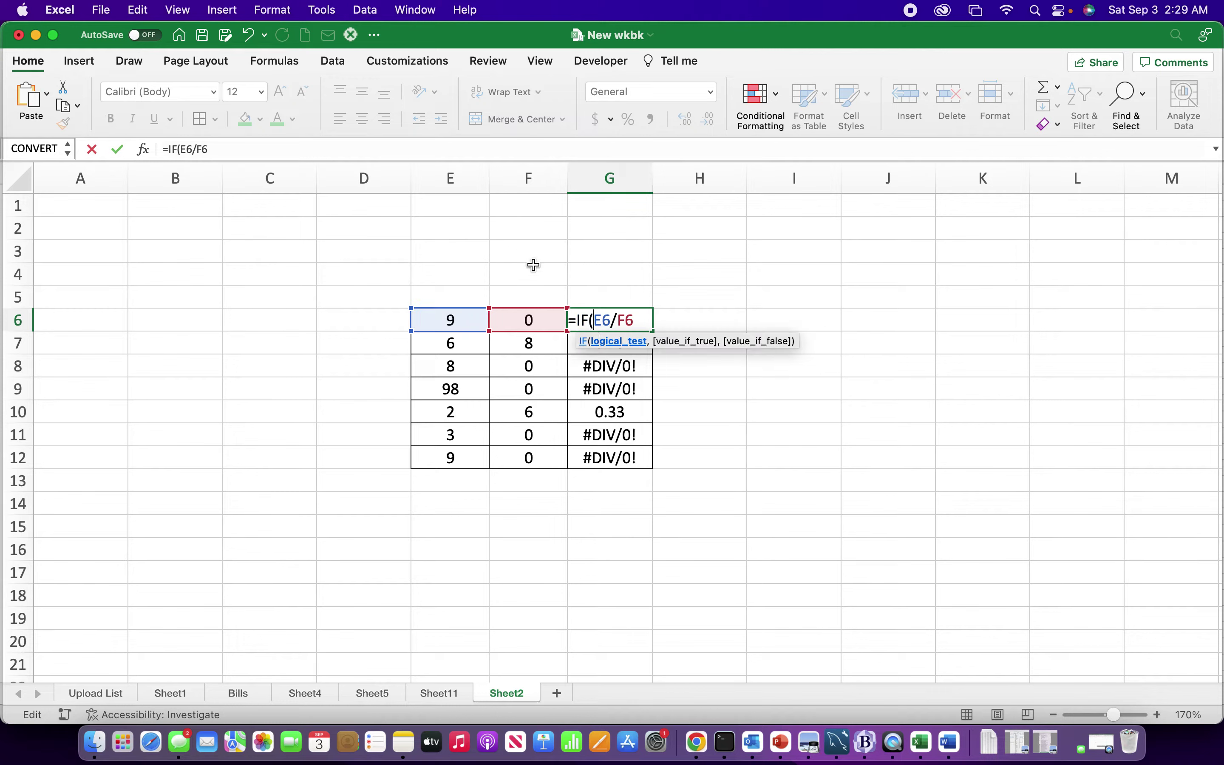
click(546, 318)
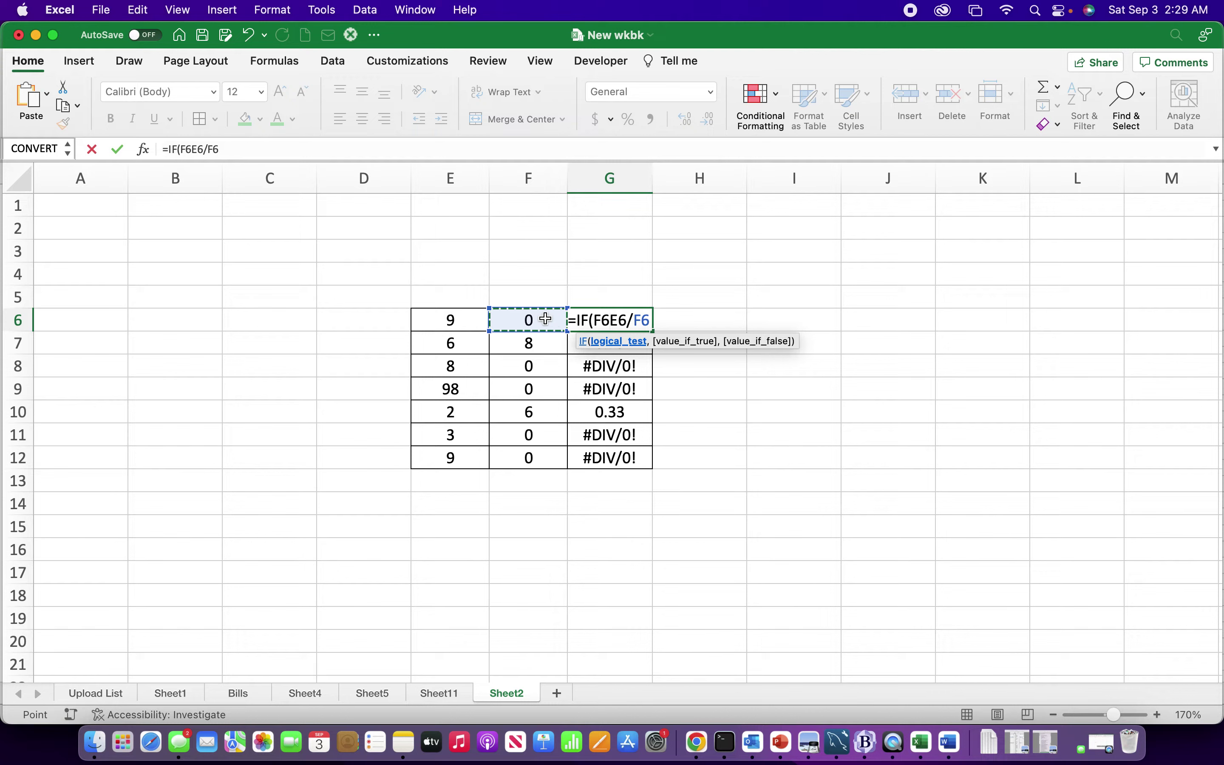
text(=)
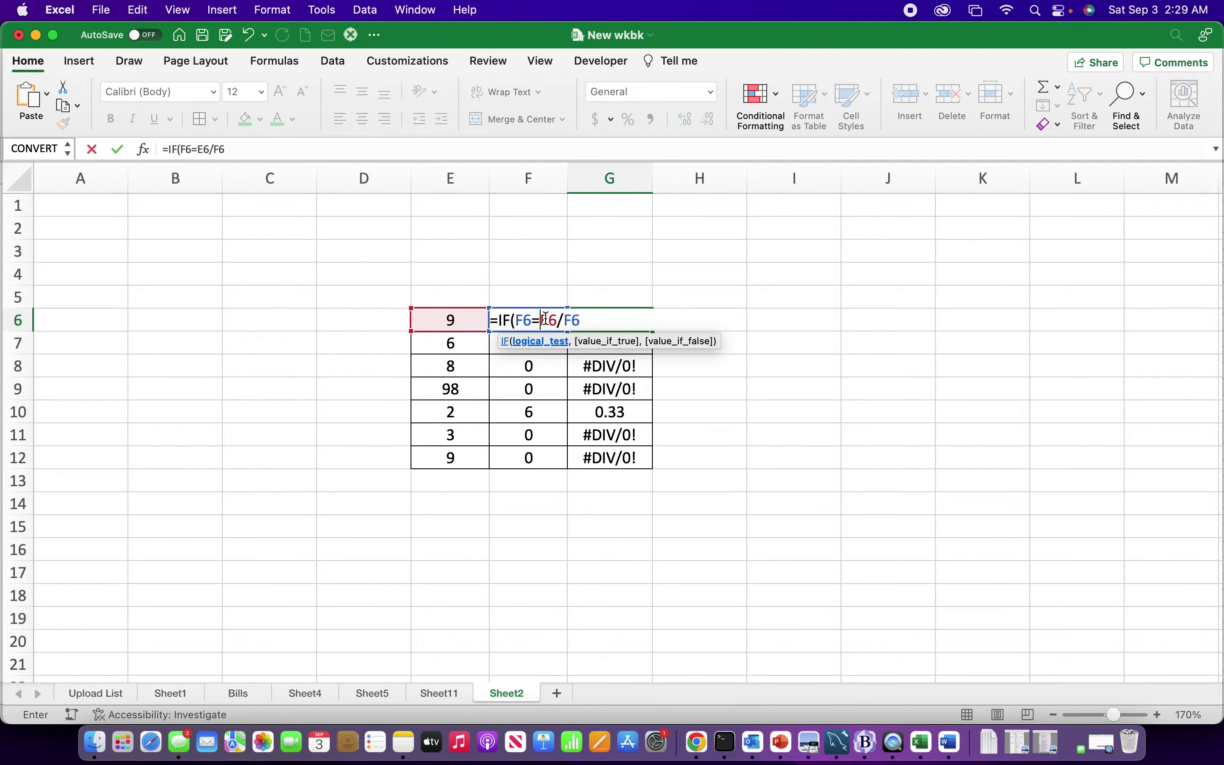
text(0)
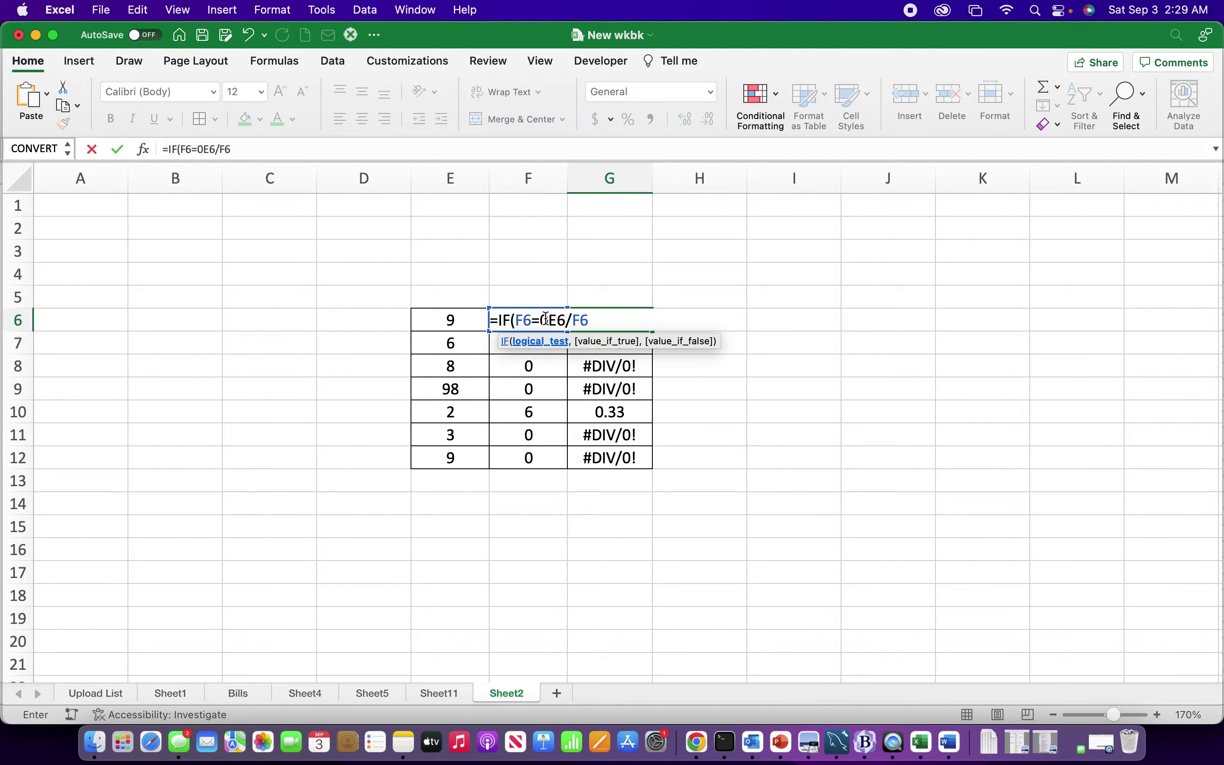
text(,)
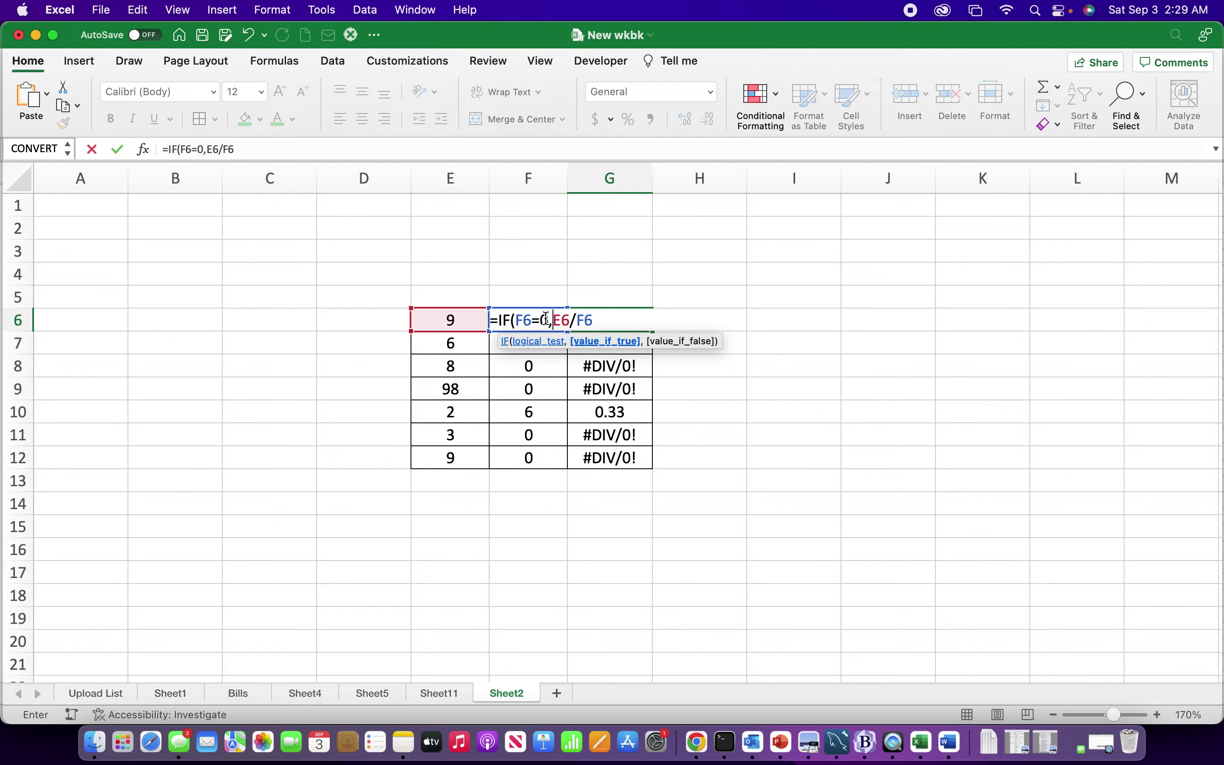
text("")
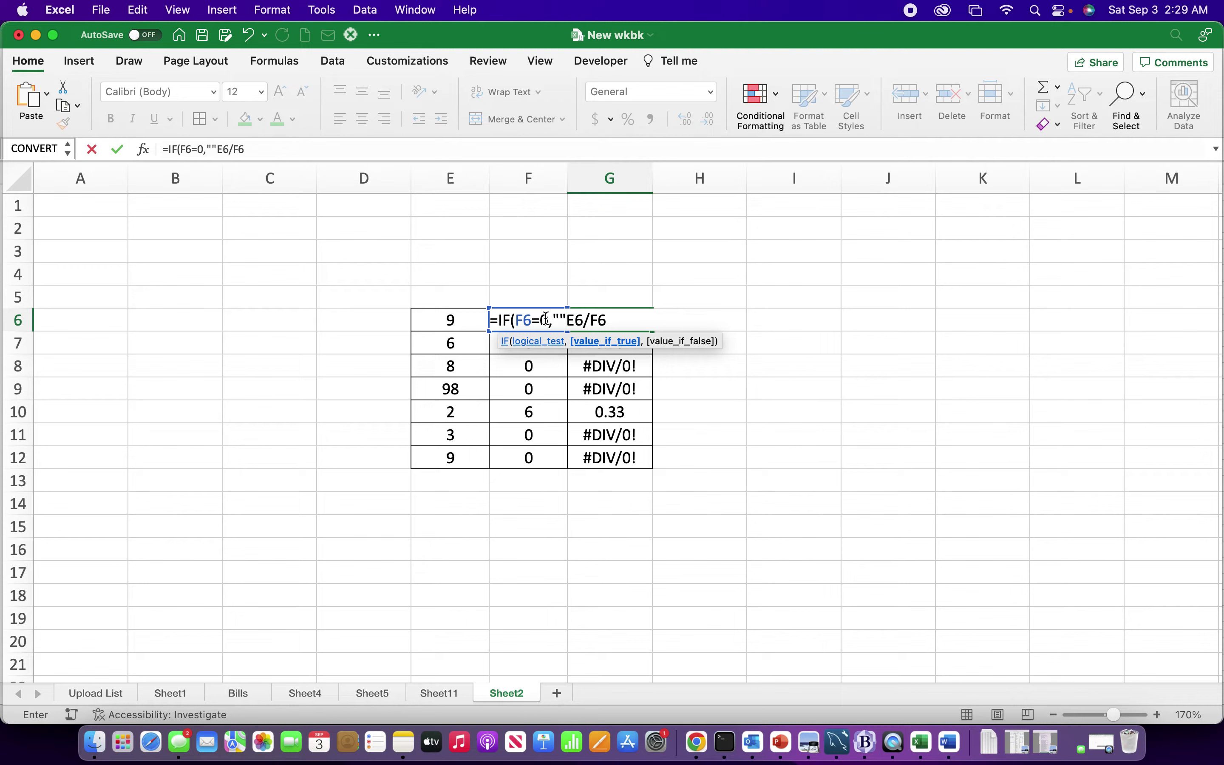
text(,)
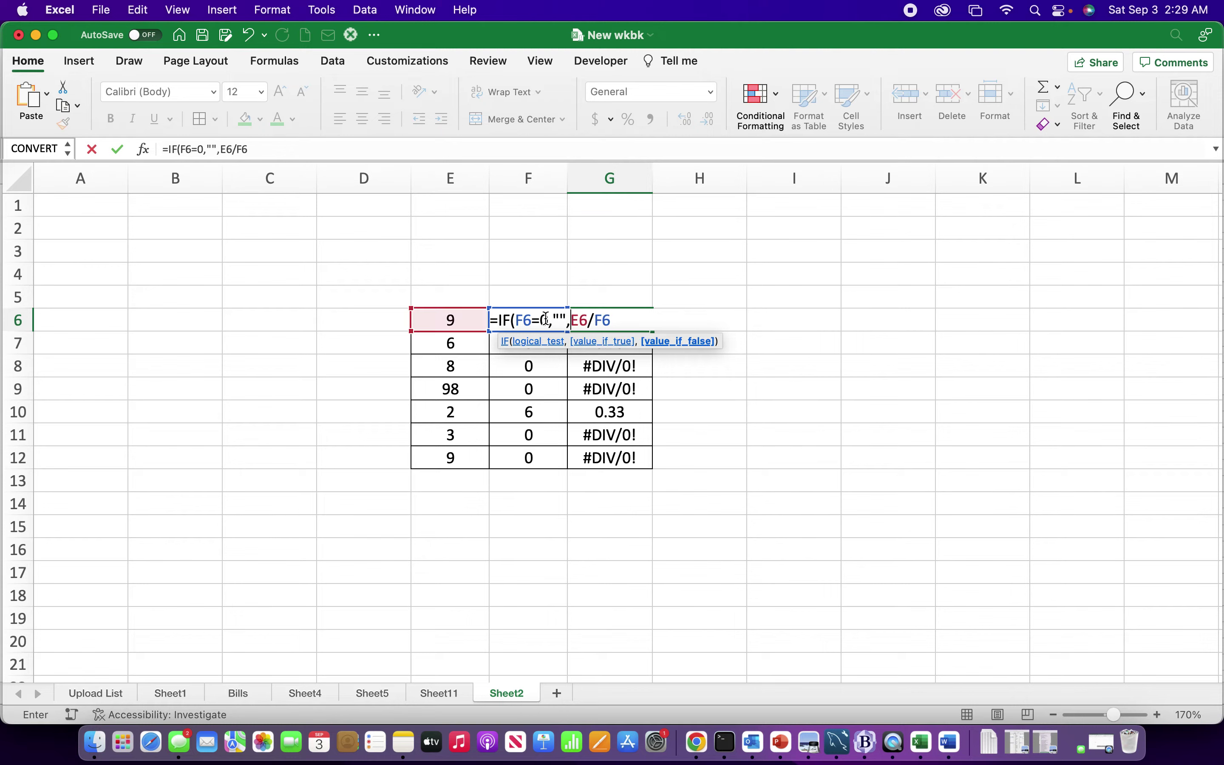
click(614, 319)
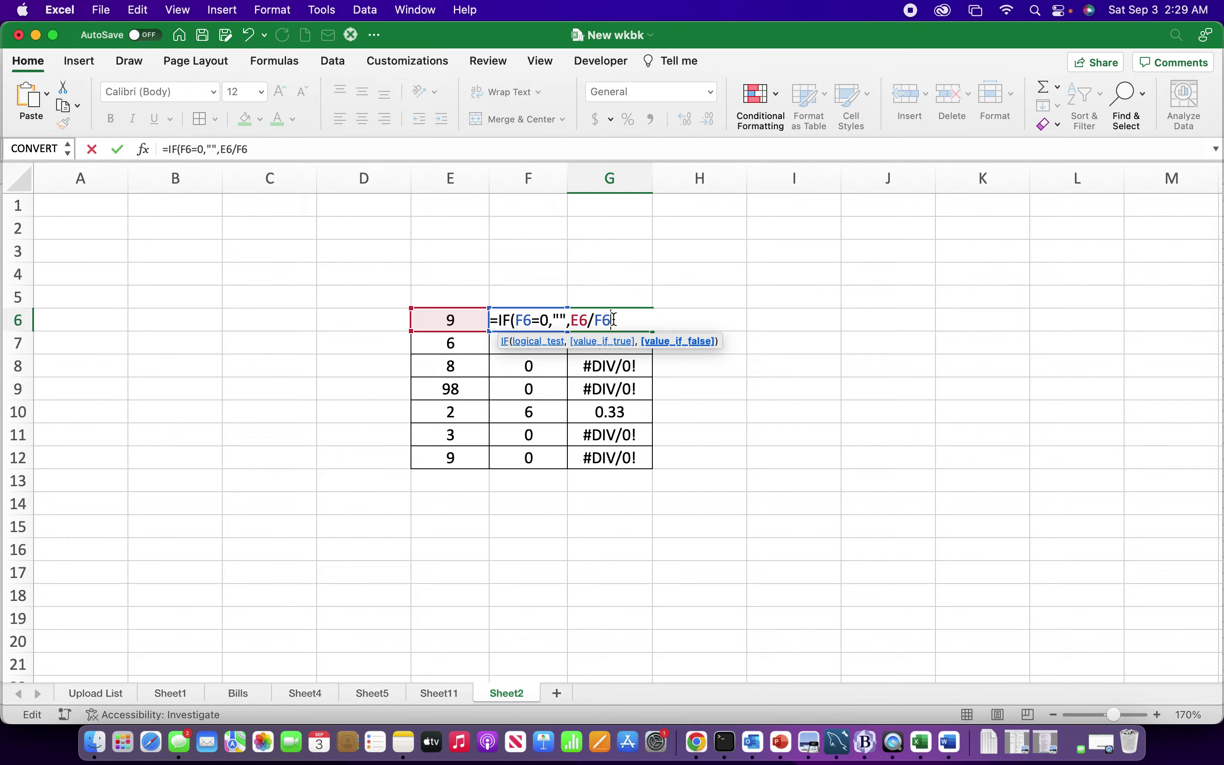
text())
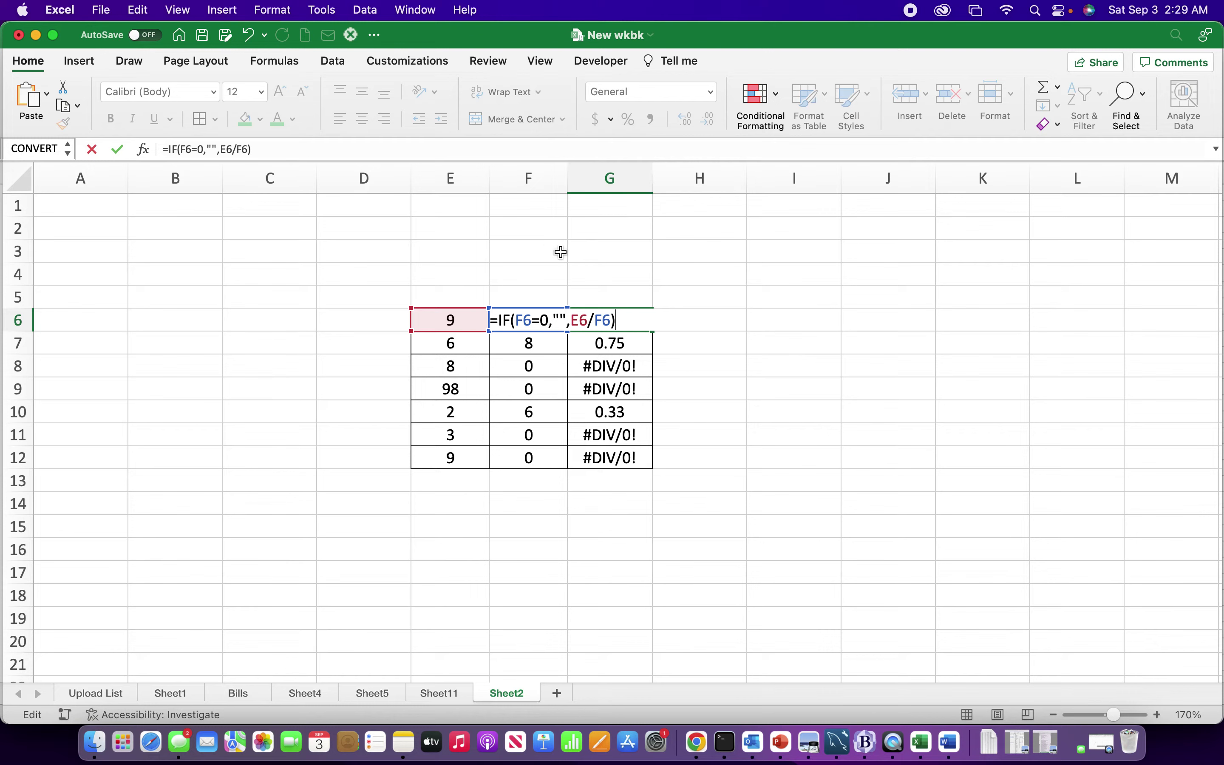
key(Return)
Step: Fill =IF(F6=0,"",E6/F6) from G6 down through G12, briefly checking the Conditional Formatting menu
click(632, 323)
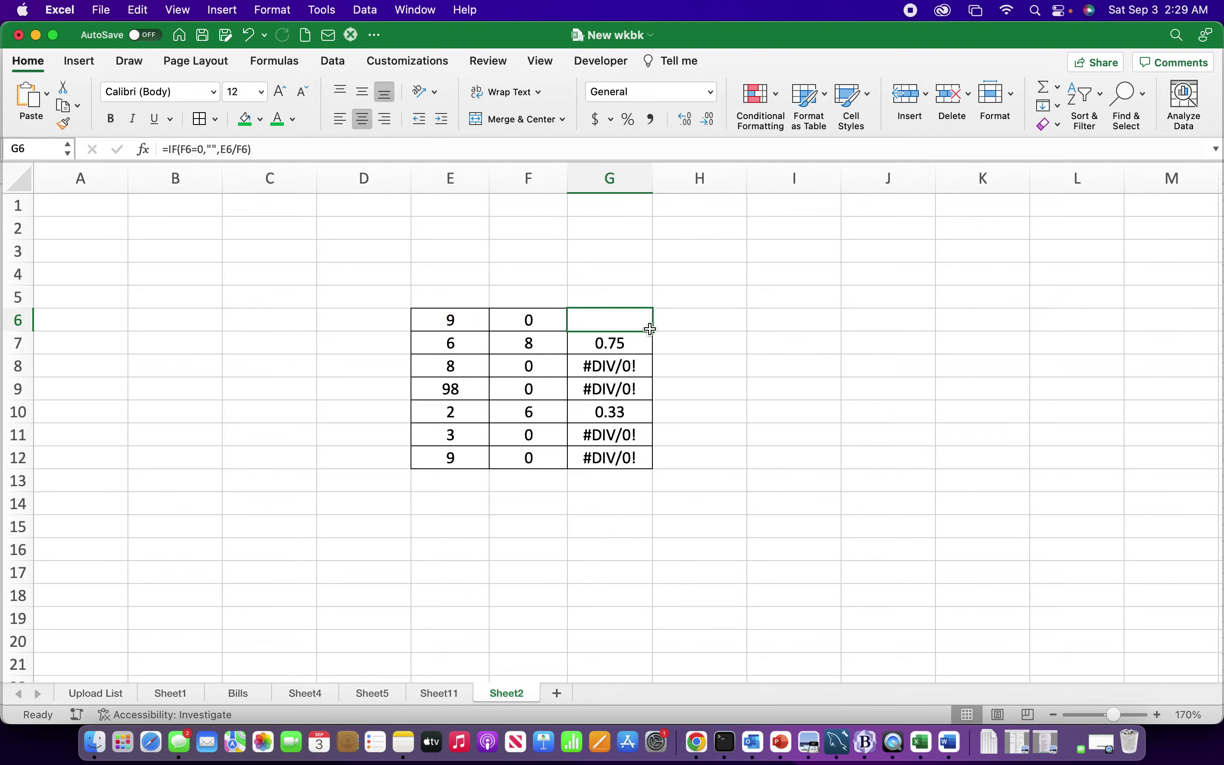
drag(654, 331, 654, 468)
click(627, 323)
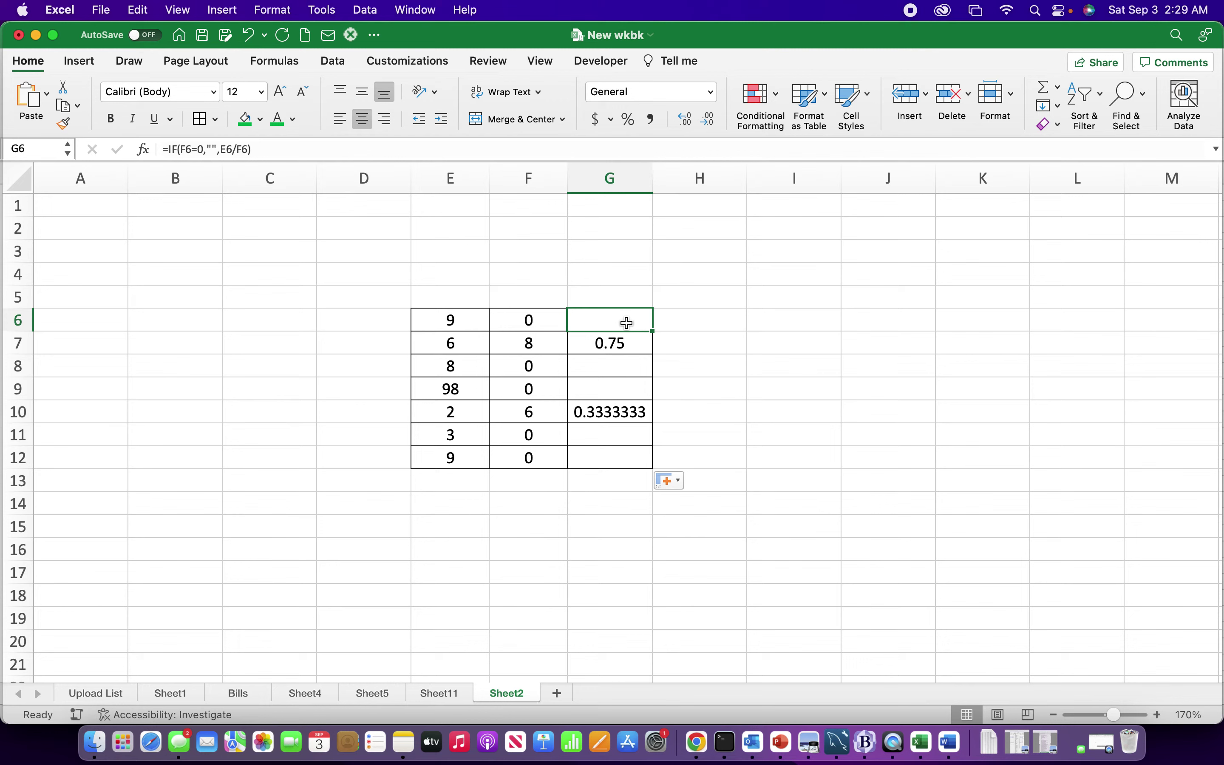
click(778, 115)
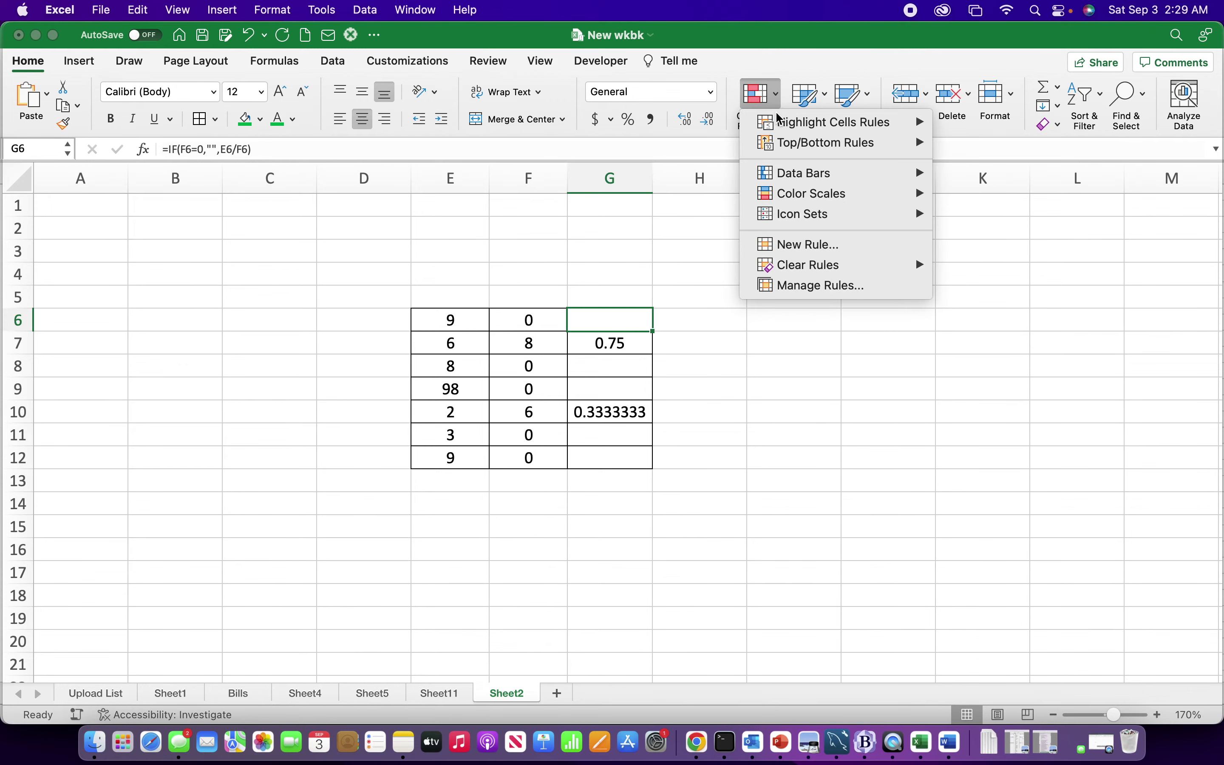
click(673, 285)
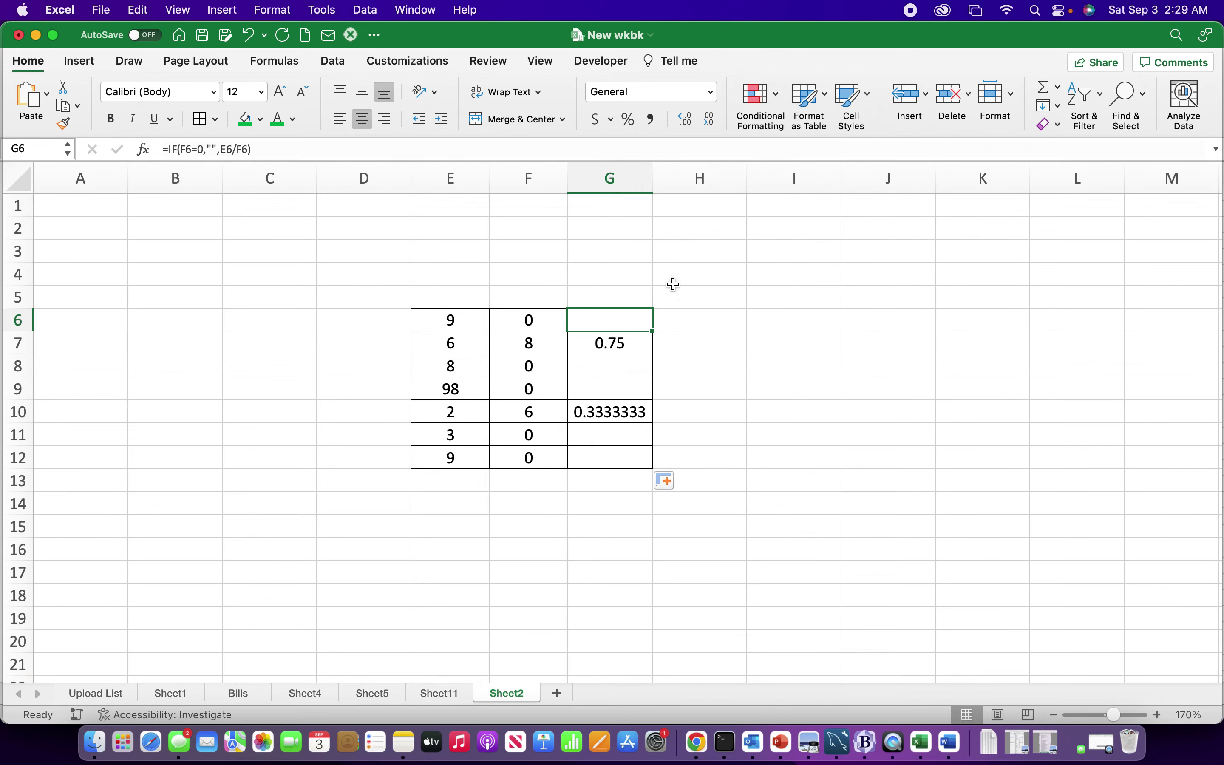
Step: Change G6 to =IF(F6=0,"0",E6/F6) and fill it down through G12
double_click(615, 318)
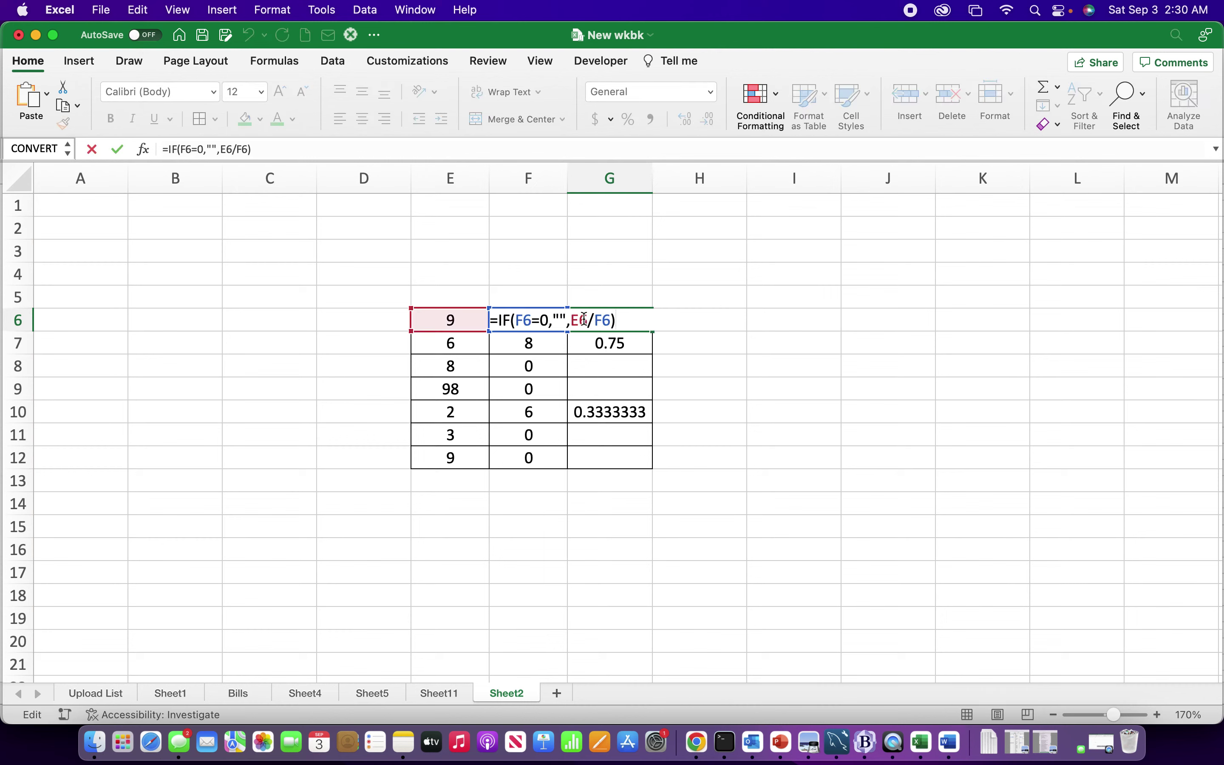
click(561, 320)
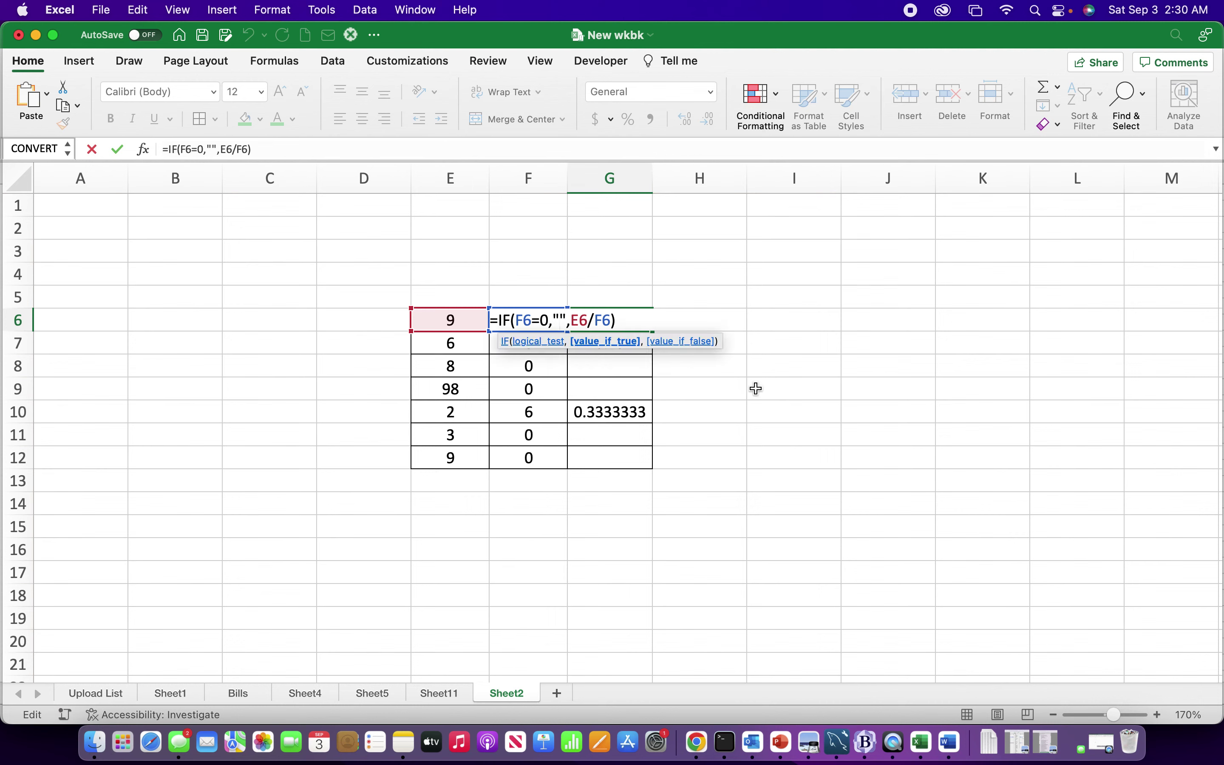
text(0)
key(Return)
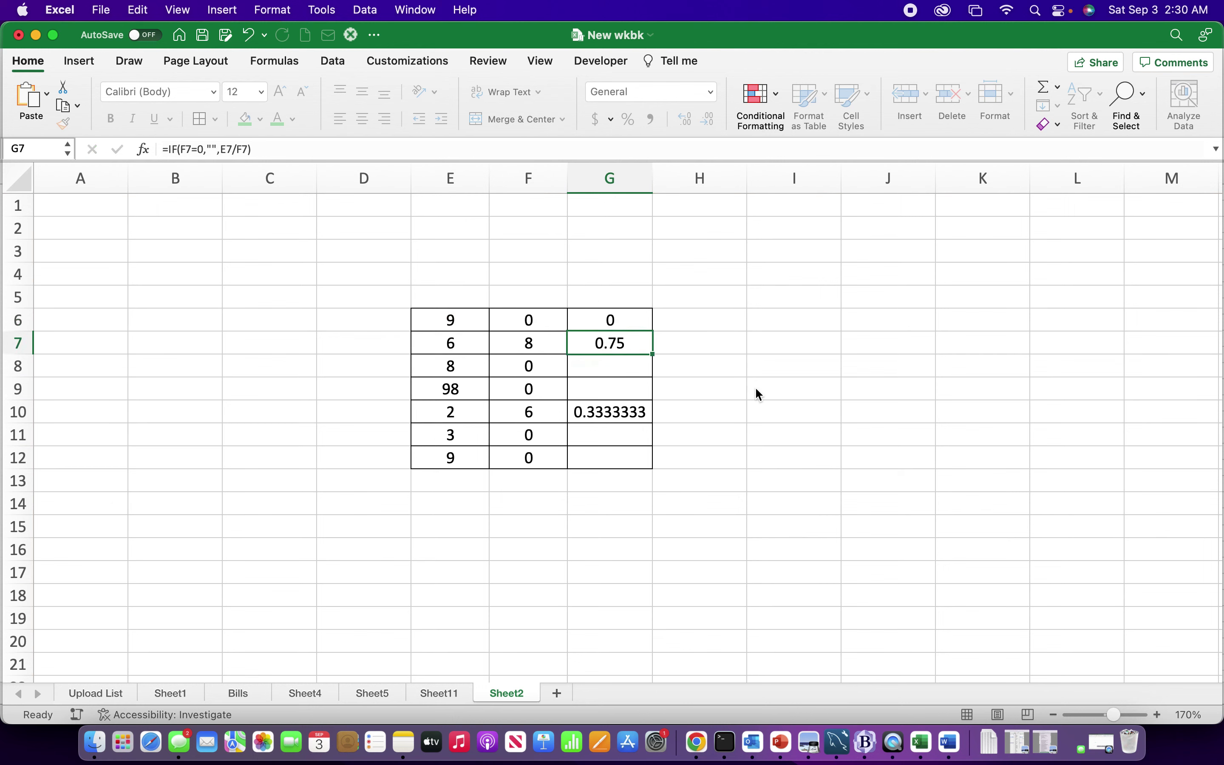
click(631, 321)
drag(653, 332, 655, 465)
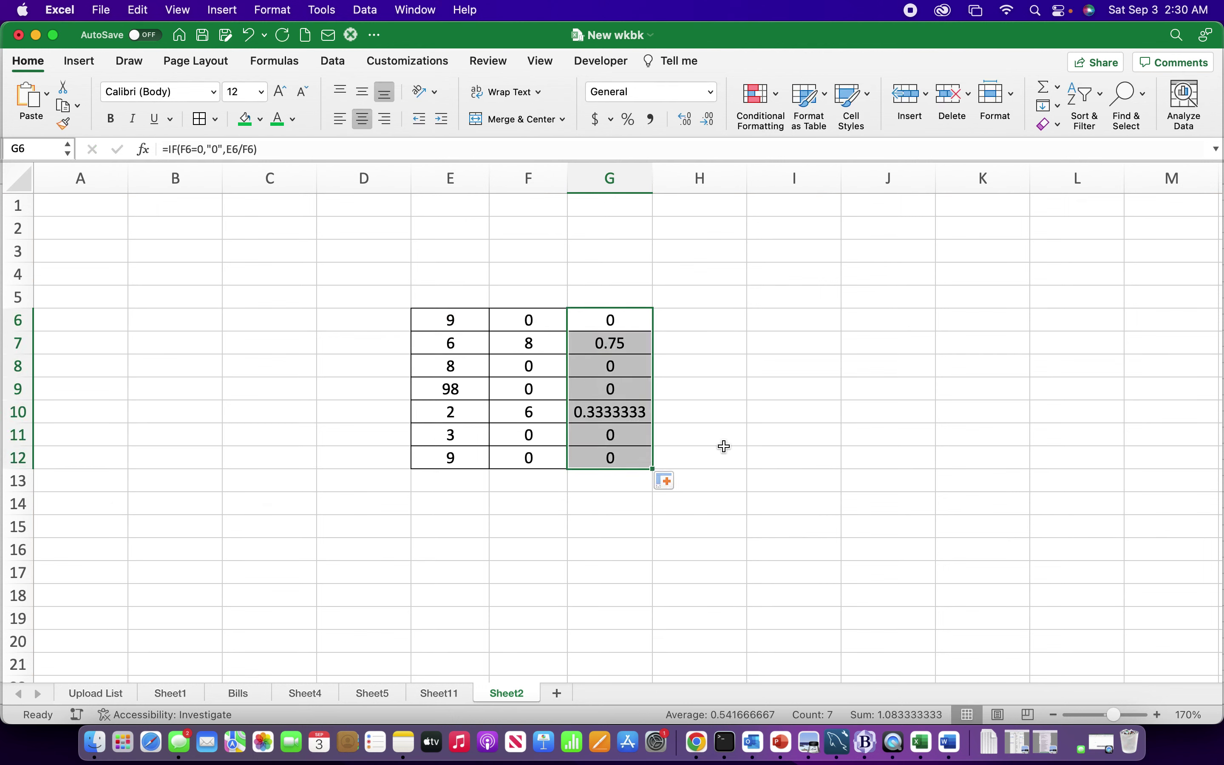